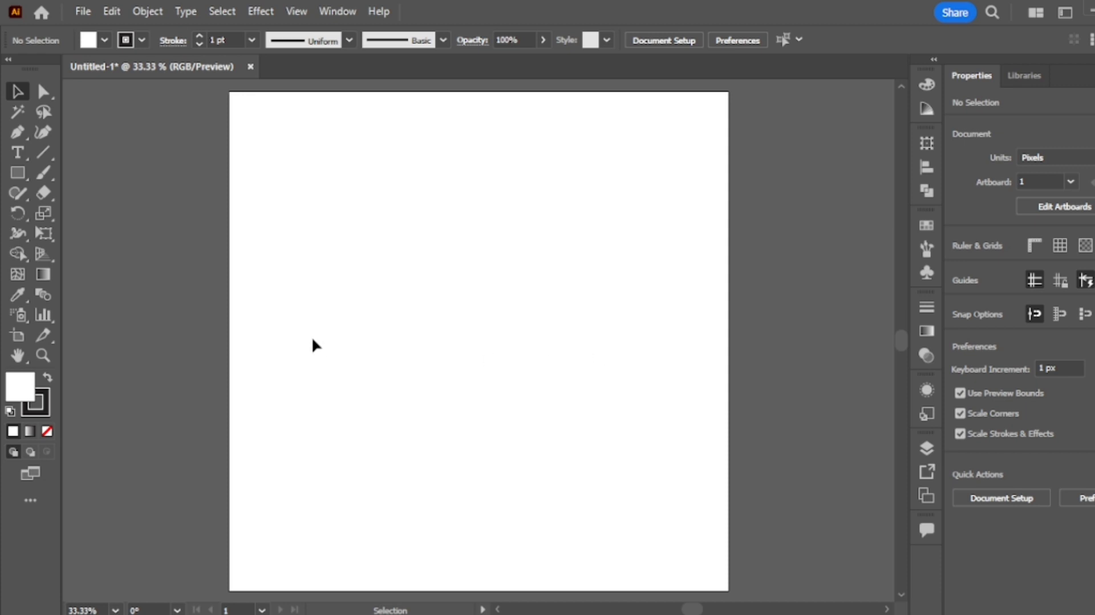
- Draw a rectangle about 1080 px square covering the whole artboard, with a black fill and no stroke
{"action": "left_click", "coordinate": [23, 172]}
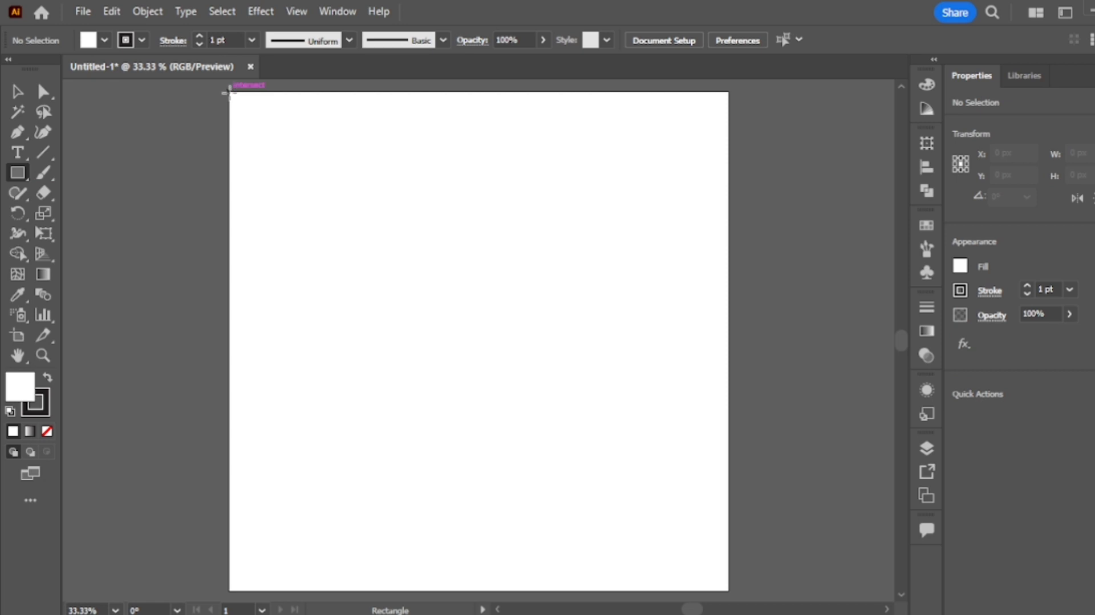
{"action": "left_click_drag", "start_coordinate": [235, 92], "coordinate": [728, 589]}
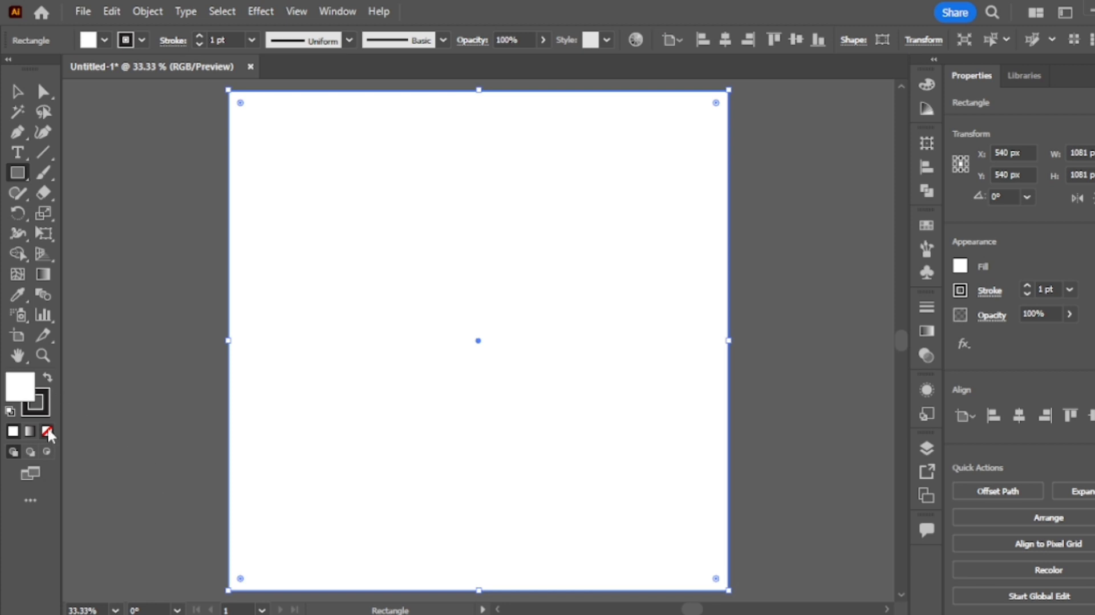
{"action": "left_click", "coordinate": [47, 378]}
{"action": "left_click", "coordinate": [48, 431]}
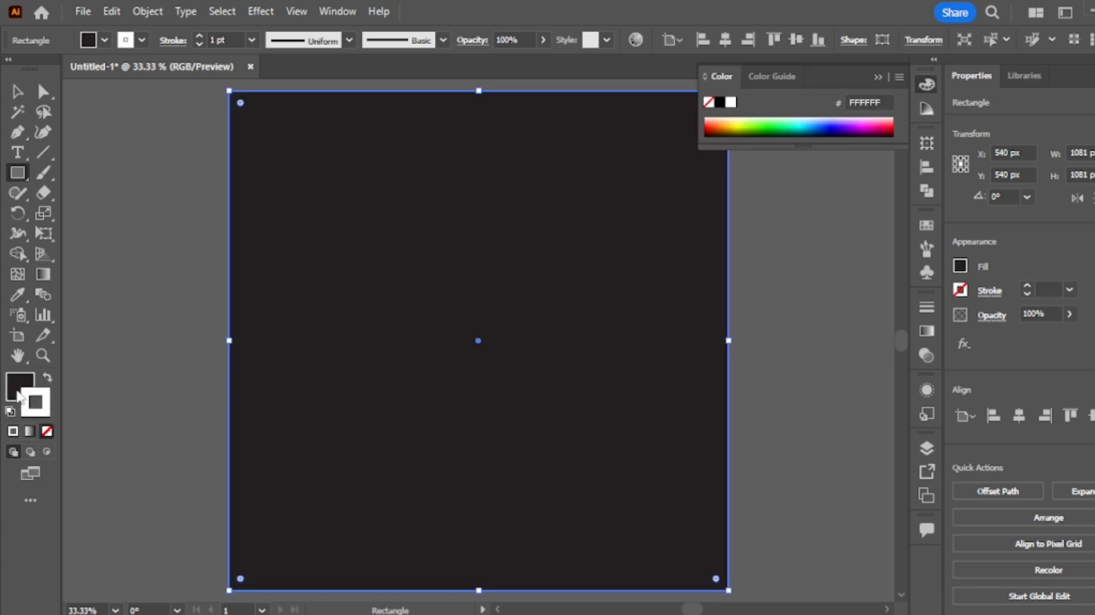
- Lock the black background rectangle inside Layer 1
{"action": "left_click", "coordinate": [926, 449]}
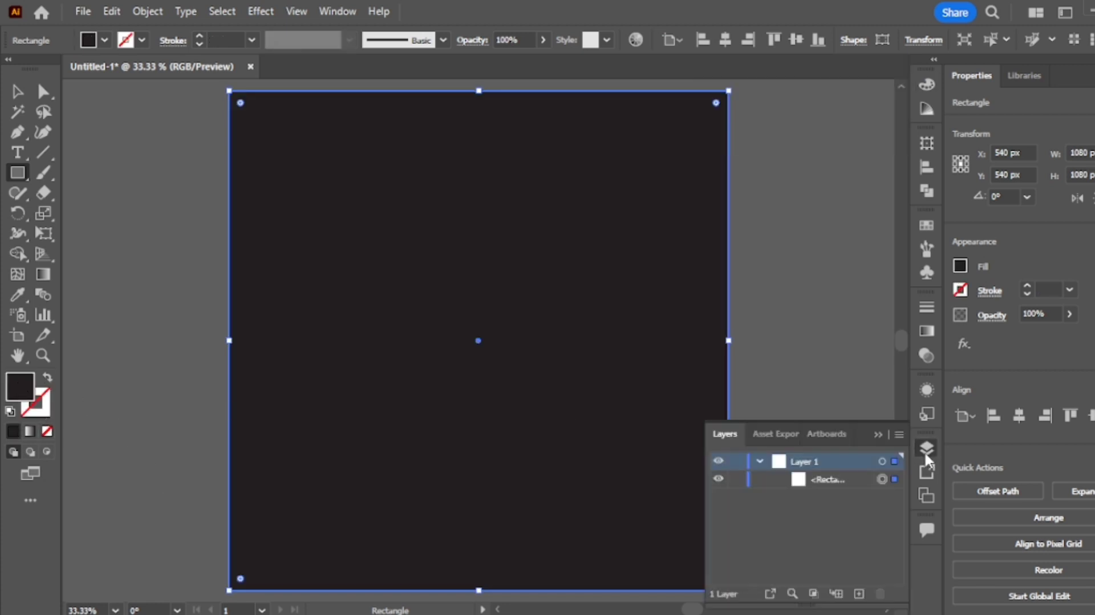
{"action": "left_click", "coordinate": [735, 480]}
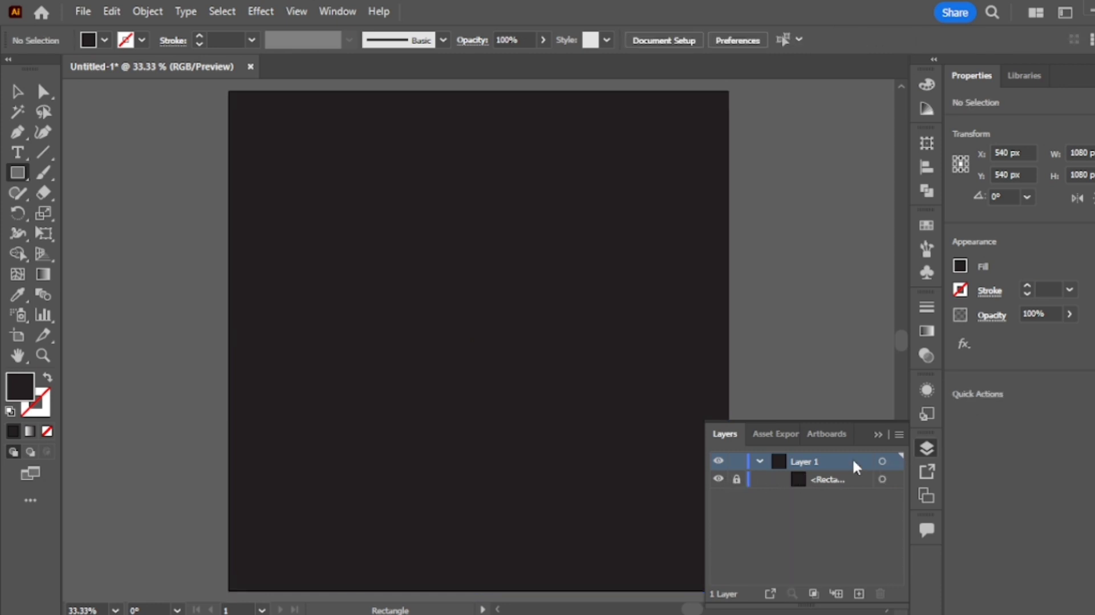
{"action": "left_click", "coordinate": [877, 434]}
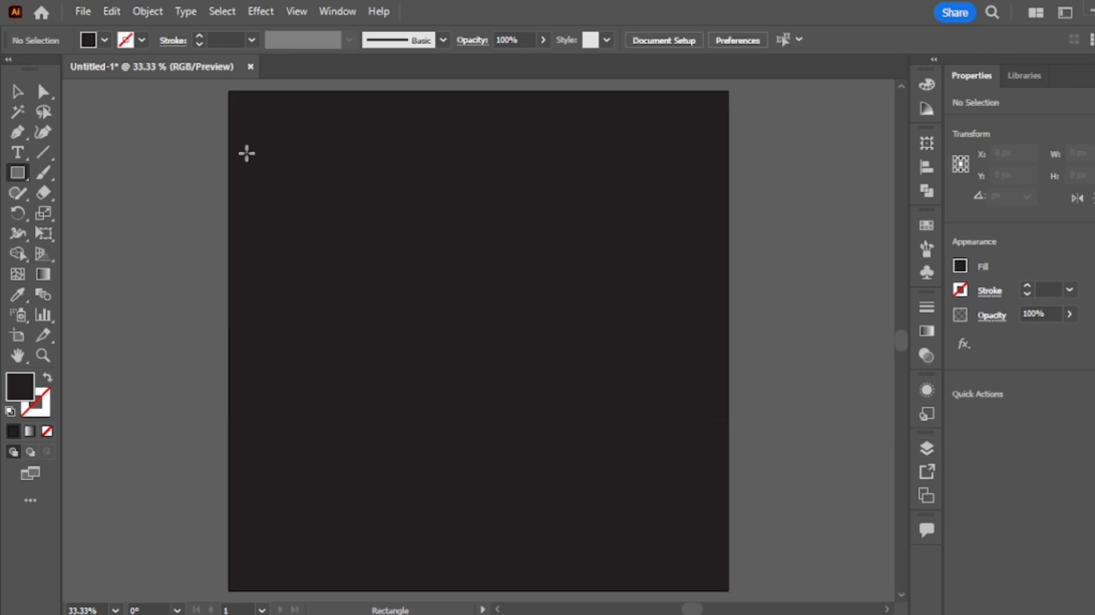
- Add the point text "DO IT RIGHT NOW" in the upper part of the artboard
{"action": "left_click", "coordinate": [17, 91]}
{"action": "left_click", "coordinate": [12, 154]}
{"action": "left_click", "coordinate": [315, 235]}
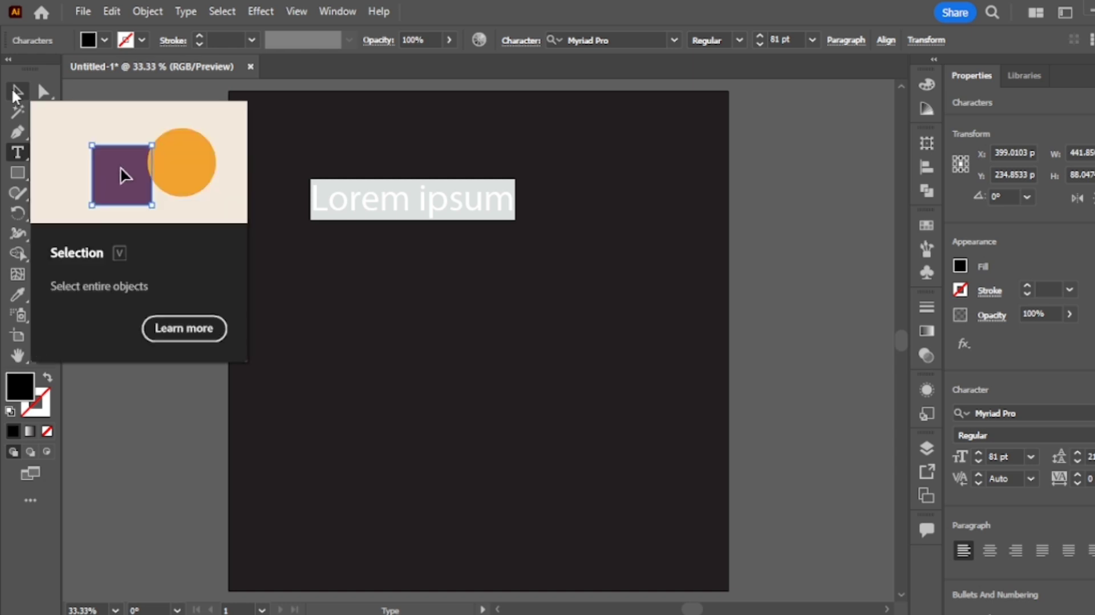
{"action": "type", "text": "DO I"}
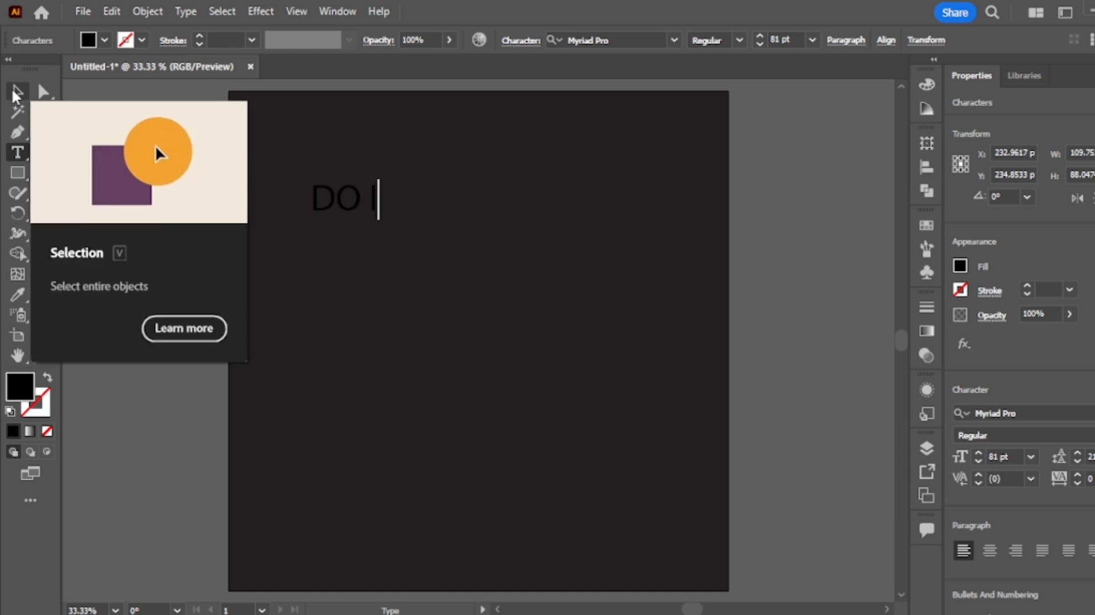
{"action": "type", "text": "T"}
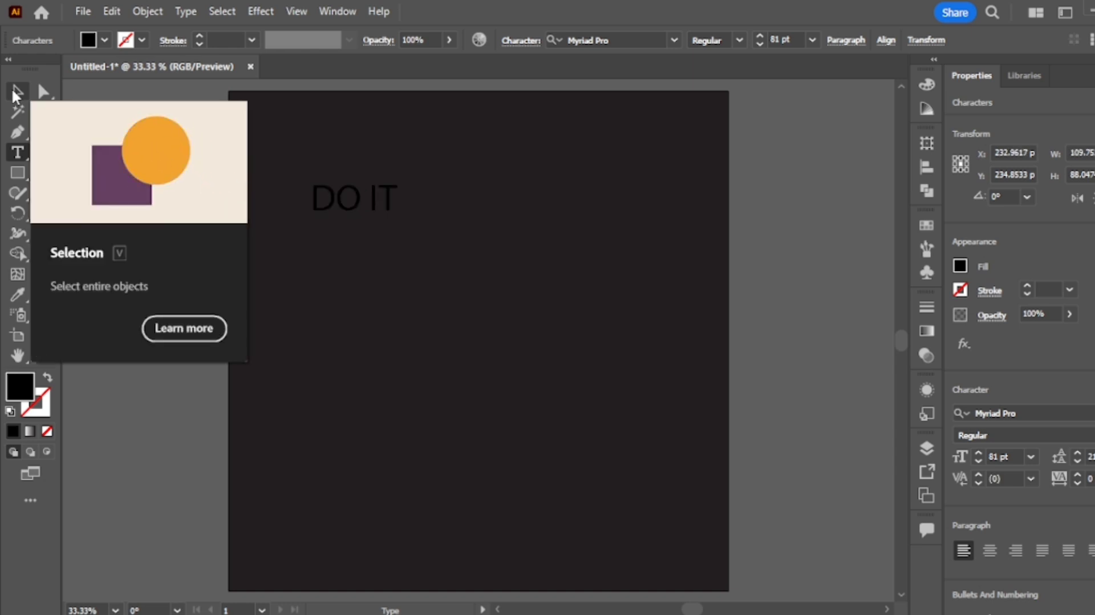
{"action": "type", "text": " RIGHT N"}
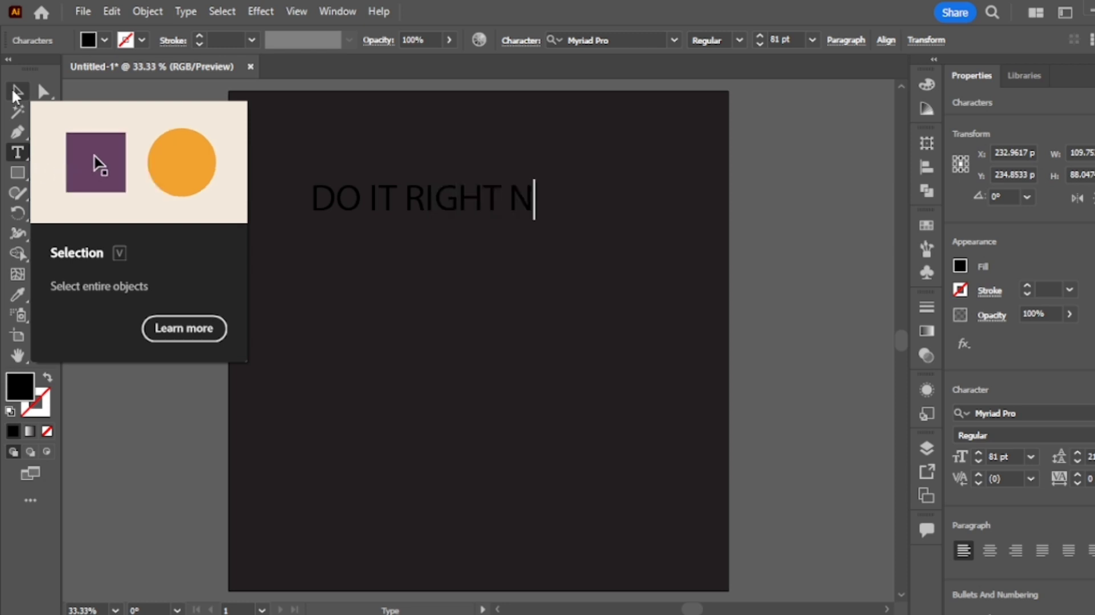
{"action": "type", "text": "OW"}
{"action": "left_click", "coordinate": [16, 91]}
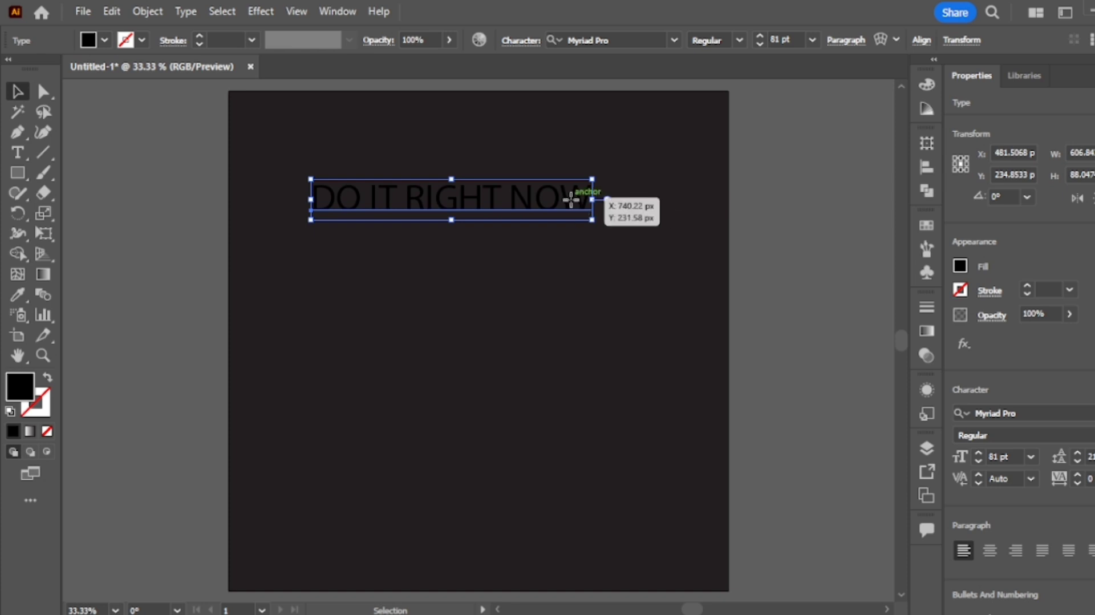
- Set the text's fill color to white, FFFFFF
{"action": "double_click", "coordinate": [22, 394]}
{"action": "left_click_drag", "start_coordinate": [639, 213], "coordinate": [589, 148]}
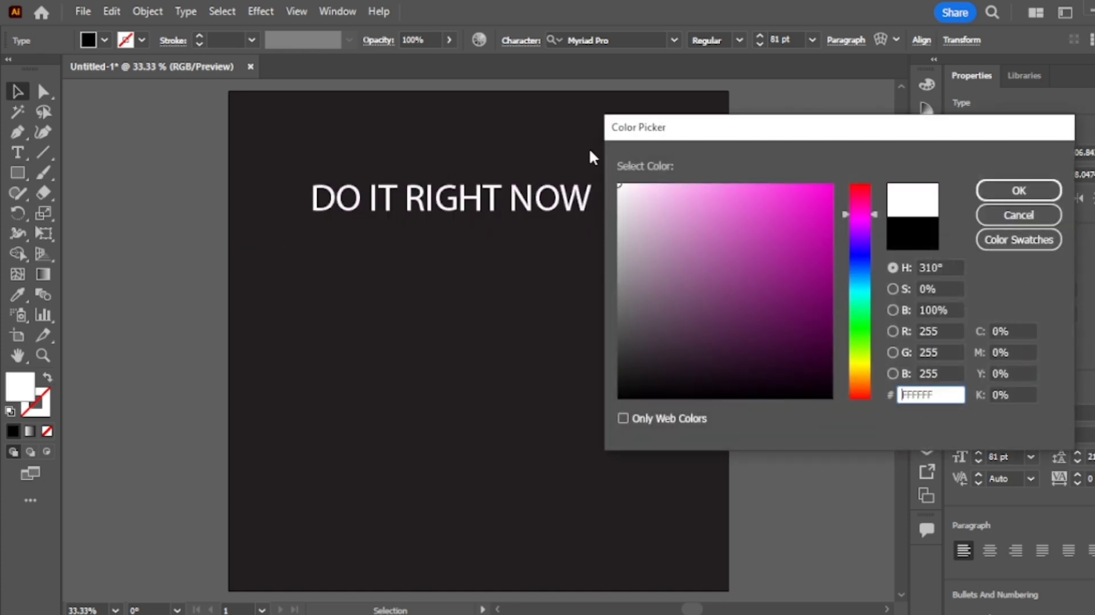
{"action": "left_click", "coordinate": [1019, 190]}
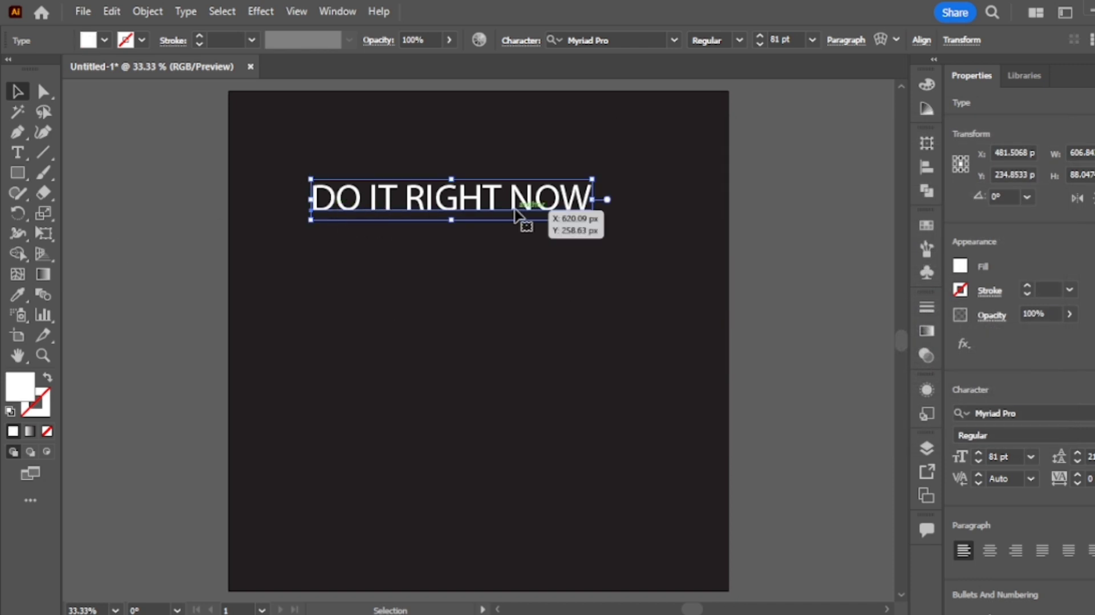
- Reduce the text's font size to 63 pt
{"action": "left_click", "coordinate": [759, 45]}
{"action": "left_click", "coordinate": [759, 45]}
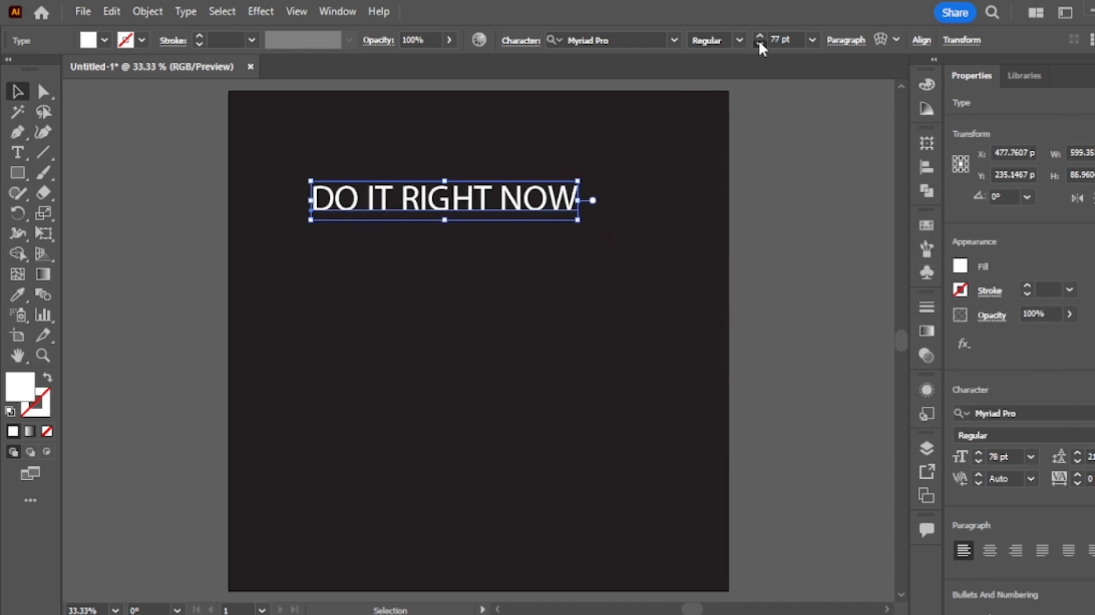
{"action": "left_click", "coordinate": [760, 45]}
{"action": "left_click", "coordinate": [759, 45]}
{"action": "left_click", "coordinate": [691, 196]}
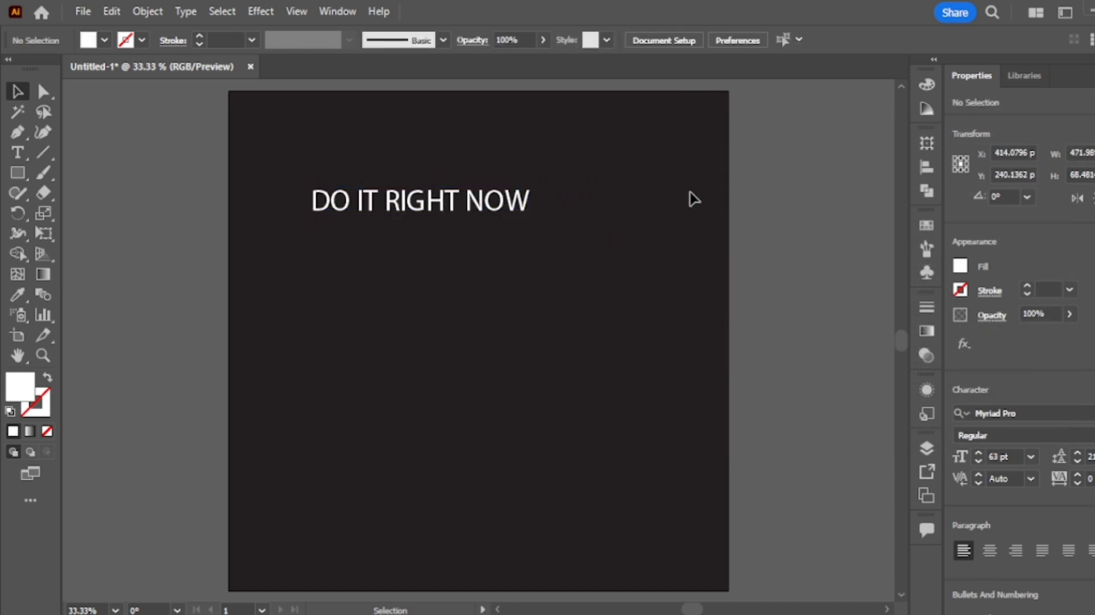
- Convert the "DO IT RIGHT NOW" text to outlines
{"action": "left_click", "coordinate": [455, 211]}
{"action": "right_click", "coordinate": [451, 206]}
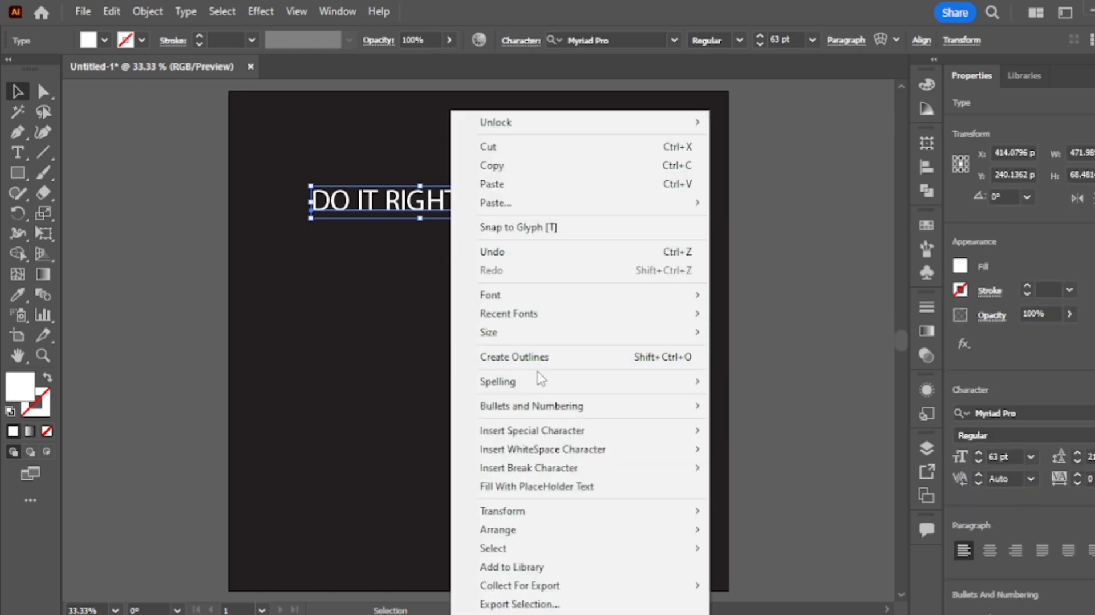
{"action": "left_click", "coordinate": [535, 359]}
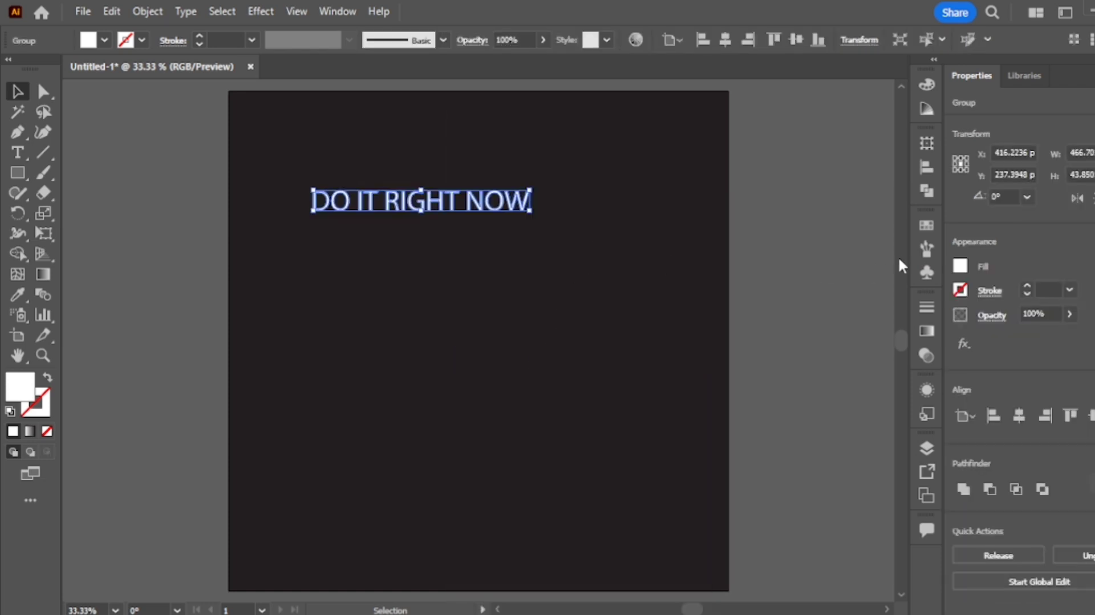
- Create a new pattern brush from the outlined text, keeping the default name Pattern Brush 1 and the default options
{"action": "left_click", "coordinate": [922, 255]}
{"action": "mouse_move", "coordinate": [468, 211]}
{"action": "left_mouse_down"}
{"action": "mouse_move", "coordinate": [640, 232]}
{"action": "mouse_move", "coordinate": [863, 313]}
{"action": "mouse_move", "coordinate": [861, 301]}
{"action": "left_mouse_up"}
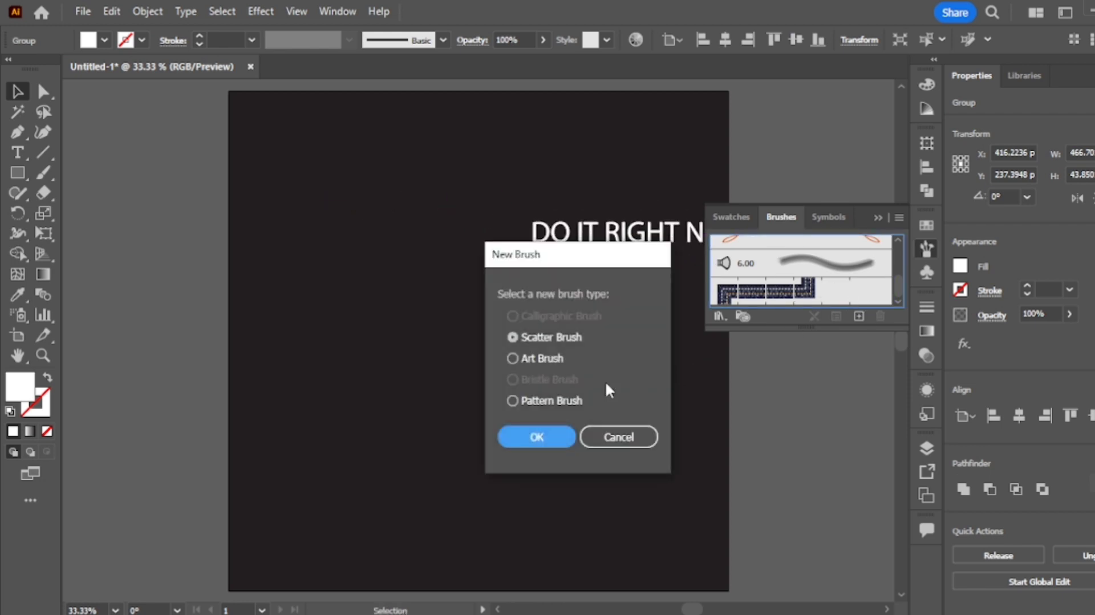
{"action": "left_click", "coordinate": [536, 401]}
{"action": "left_click", "coordinate": [538, 436]}
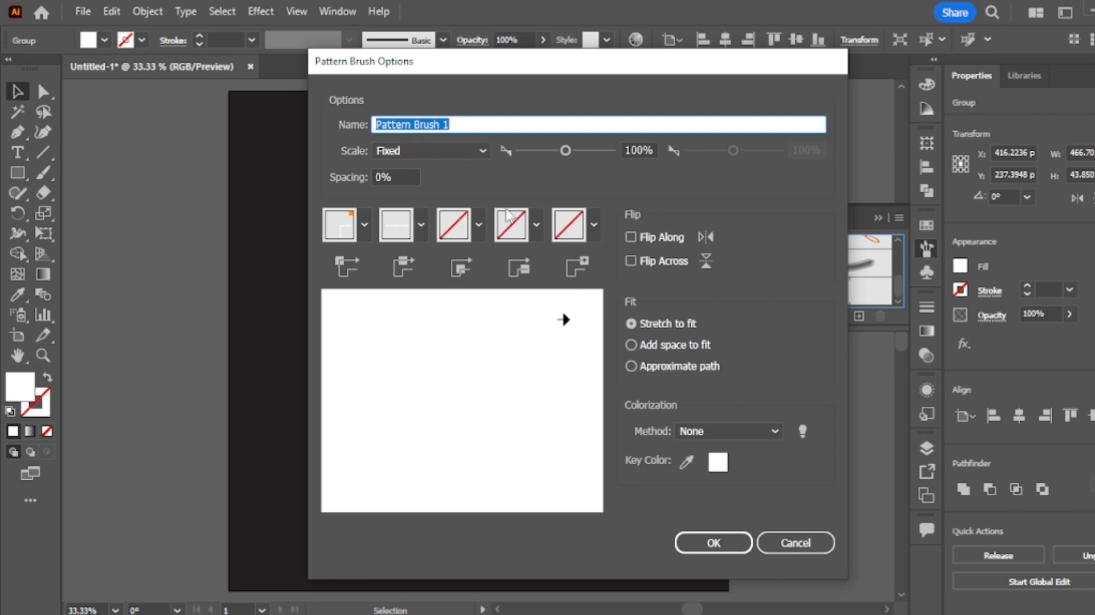
{"action": "left_click", "coordinate": [716, 541]}
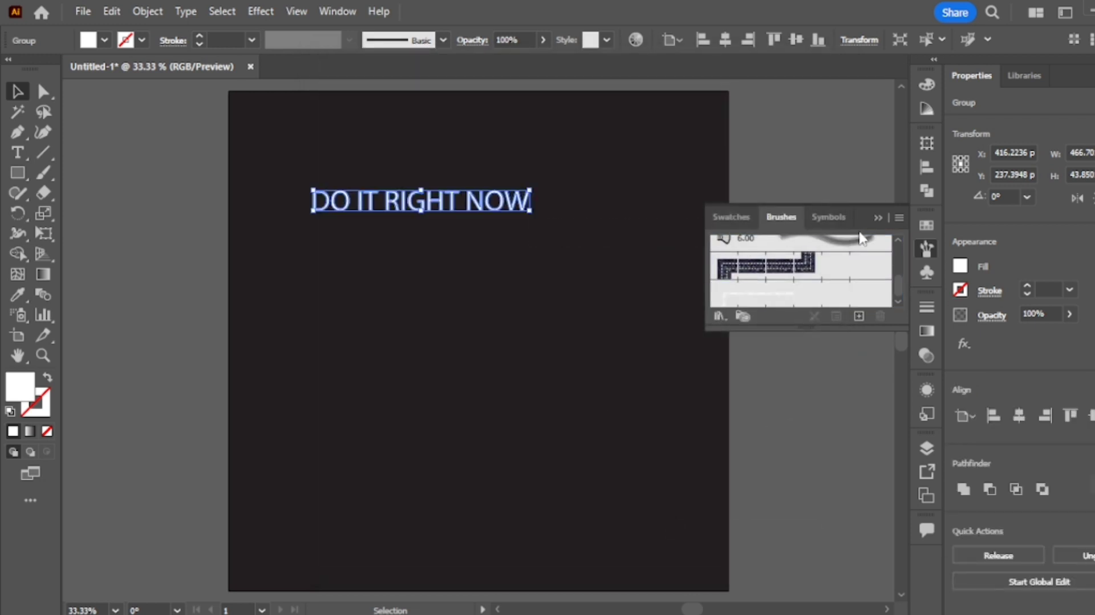
{"action": "left_click", "coordinate": [879, 218]}
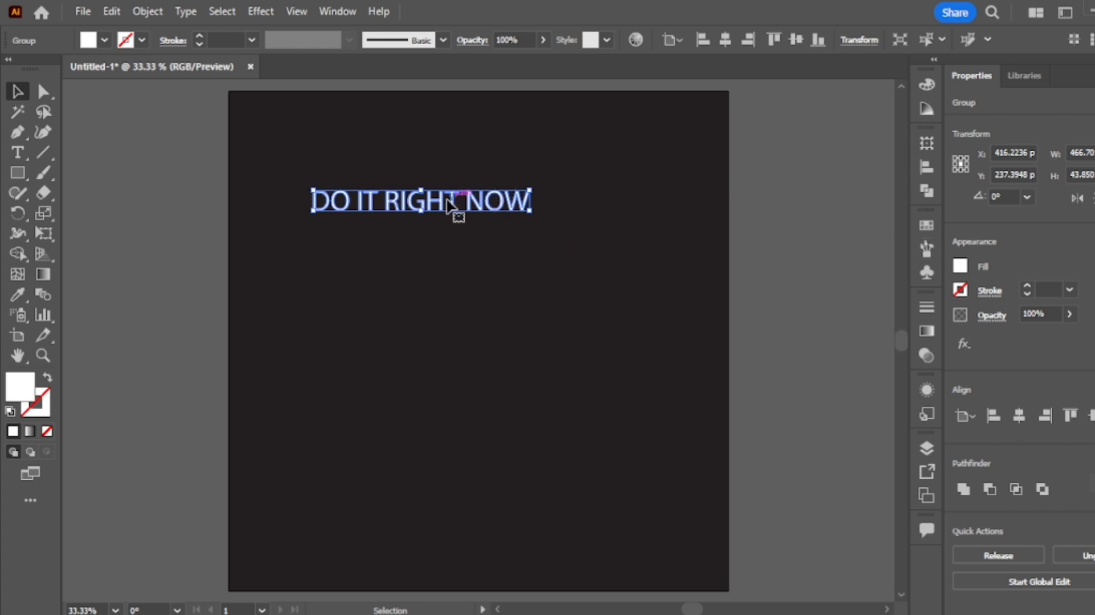
- Move the outlined text near the artboard's upper edge and draw a circle about 734 px in diameter below it
{"action": "left_click_drag", "start_coordinate": [450, 205], "coordinate": [478, 133]}
{"action": "left_click", "coordinate": [20, 172]}
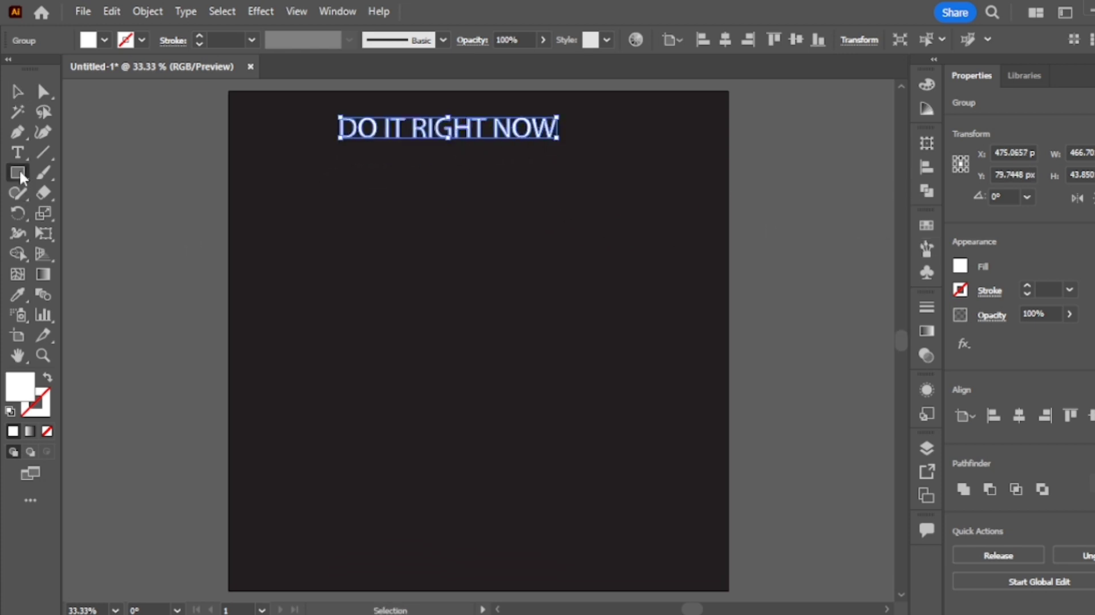
{"action": "left_click_drag", "start_coordinate": [19, 173], "coordinate": [86, 214]}
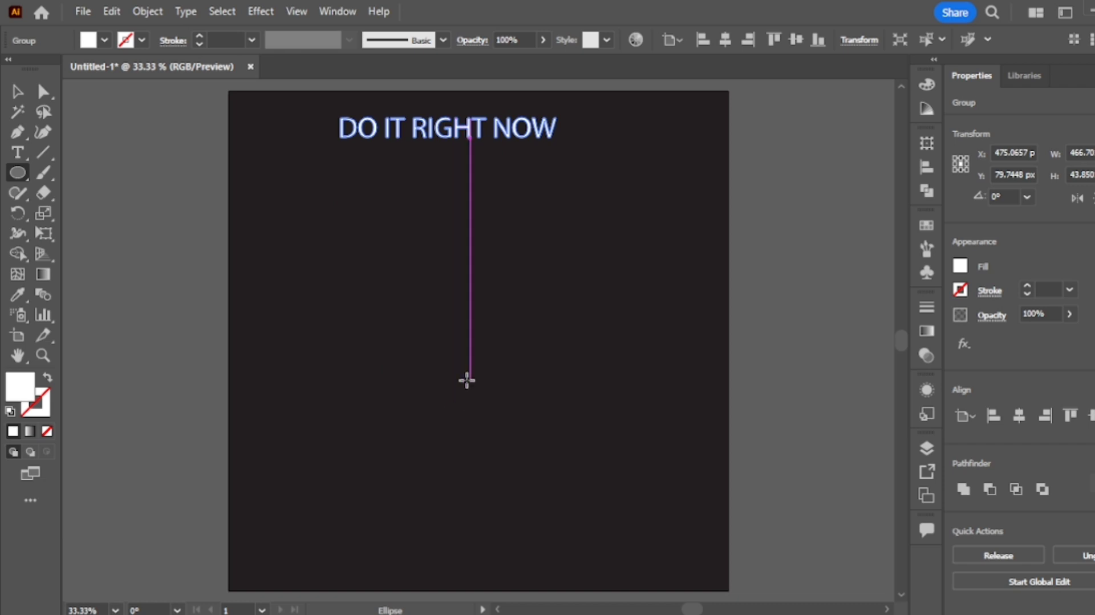
{"action": "left_click_drag", "start_coordinate": [466, 380], "coordinate": [638, 452]}
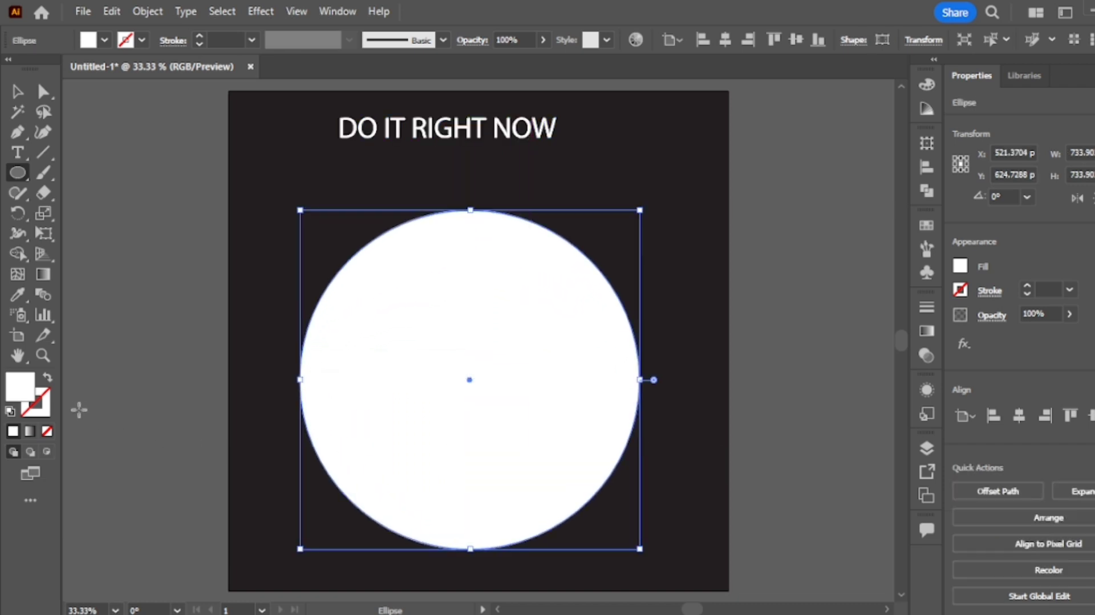
- Give the circle a white 1 pt stroke and no fill
{"action": "left_click", "coordinate": [47, 377]}
{"action": "left_click", "coordinate": [48, 417]}
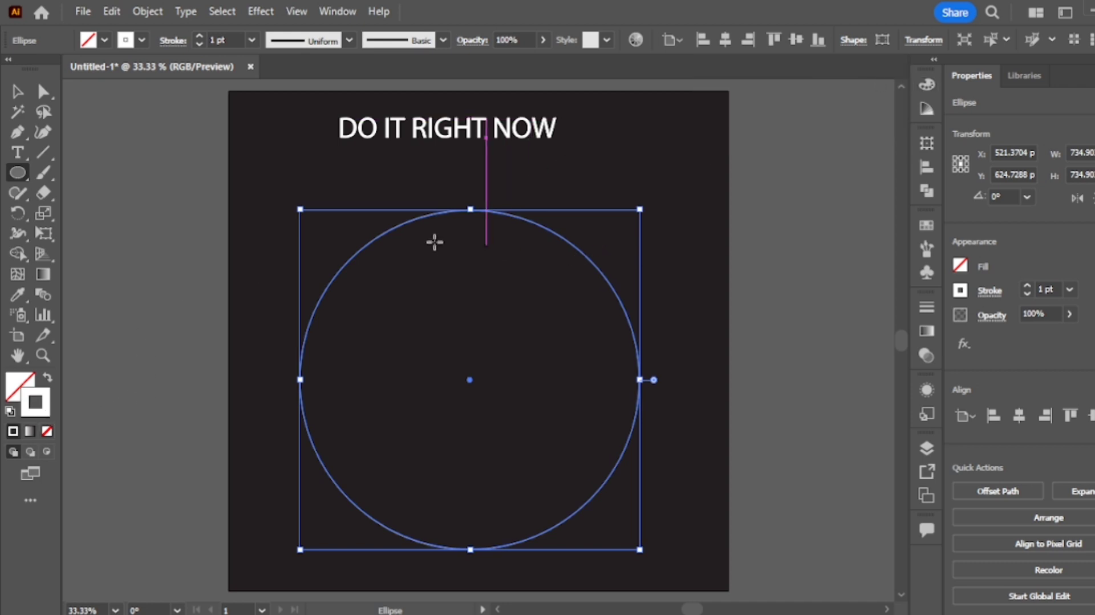
{"action": "left_click", "coordinate": [19, 110]}
{"action": "left_click", "coordinate": [17, 91]}
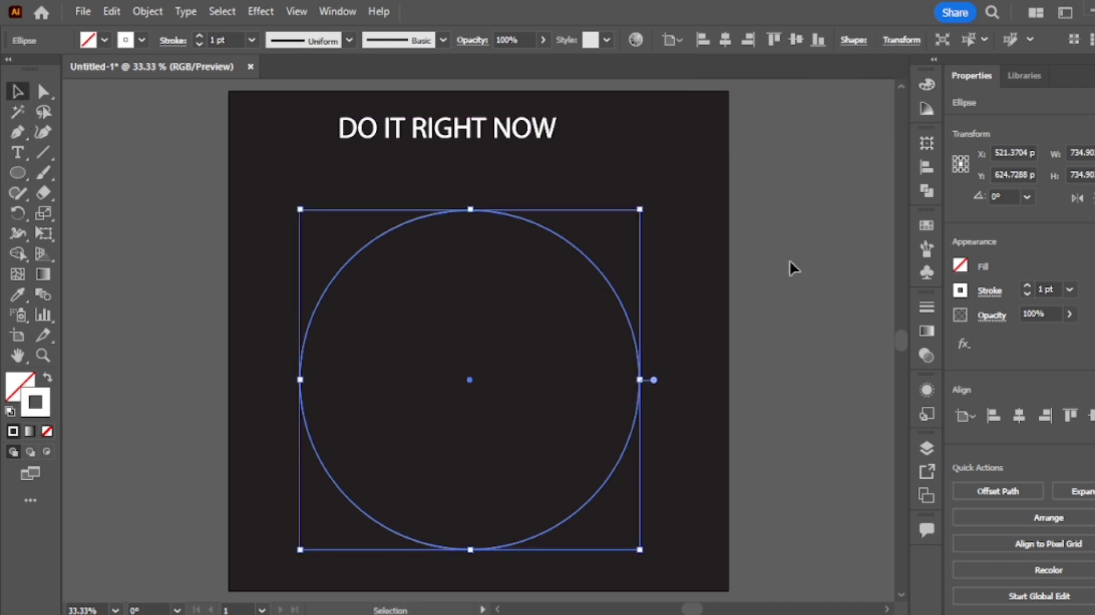
- Apply the new "DO IT RIGHT NOW" pattern brush to the circle's stroke
{"action": "left_click", "coordinate": [927, 248]}
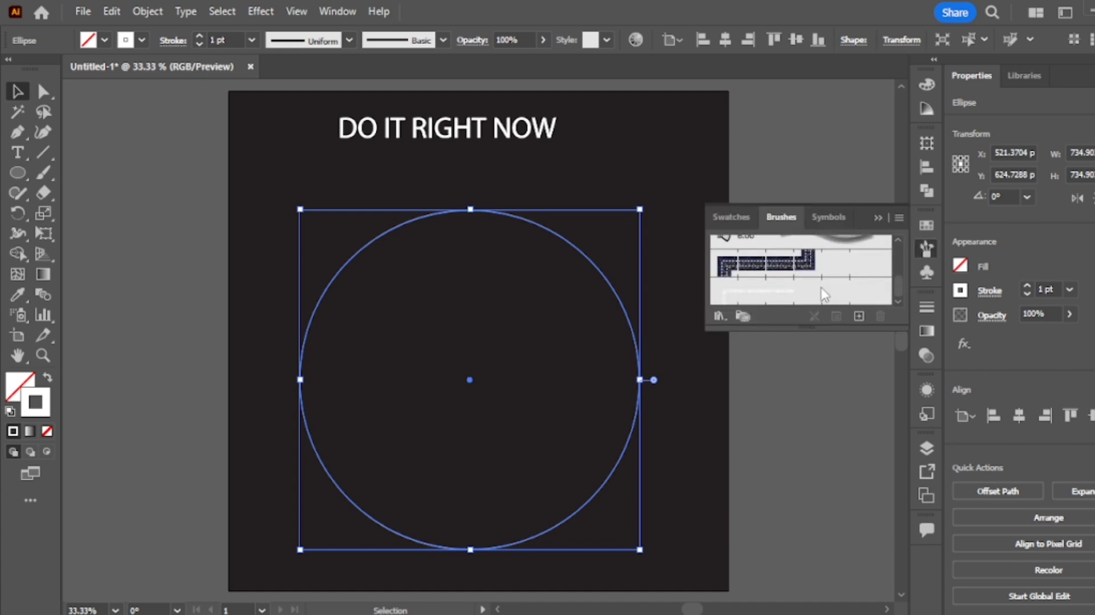
{"action": "left_click", "coordinate": [788, 295]}
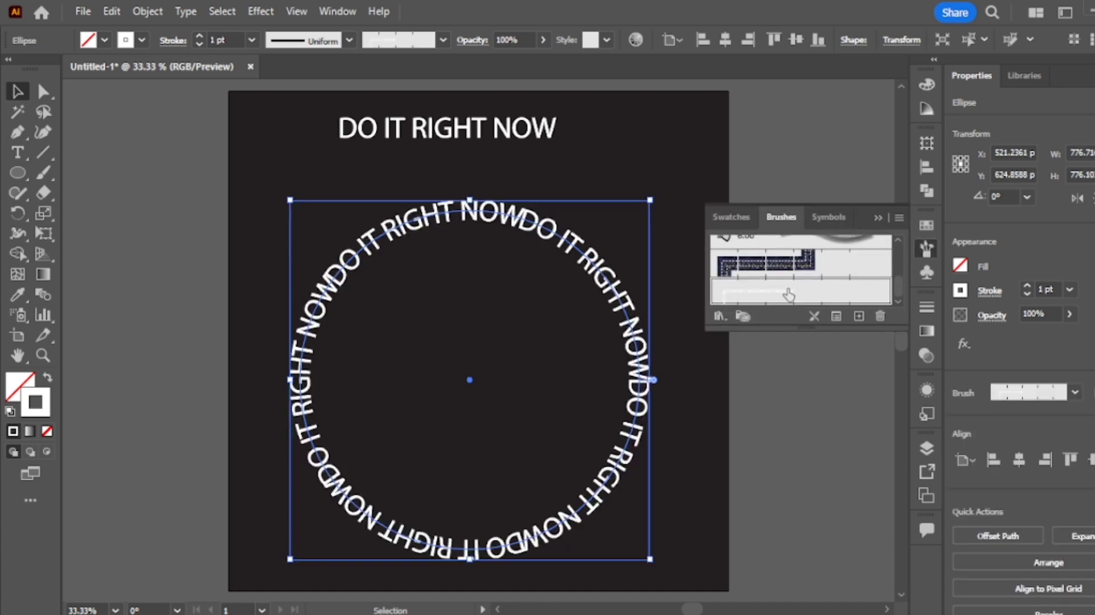
{"action": "left_click", "coordinate": [878, 219]}
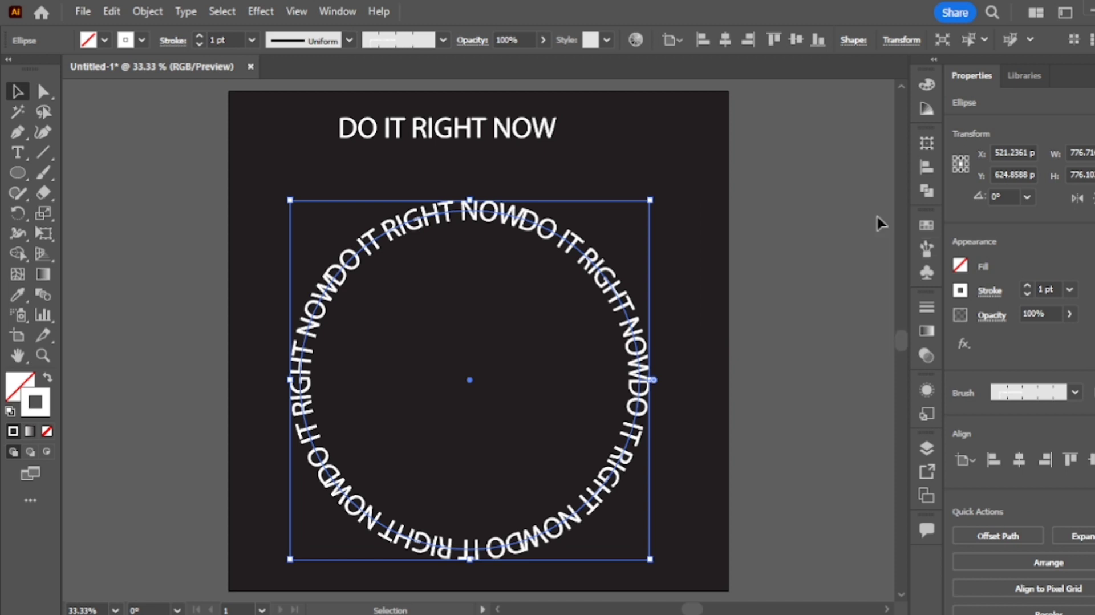
- Apply the triangular tapering width profile to the circle's stroke and rotate the circle 180°
{"action": "left_click", "coordinate": [350, 39]}
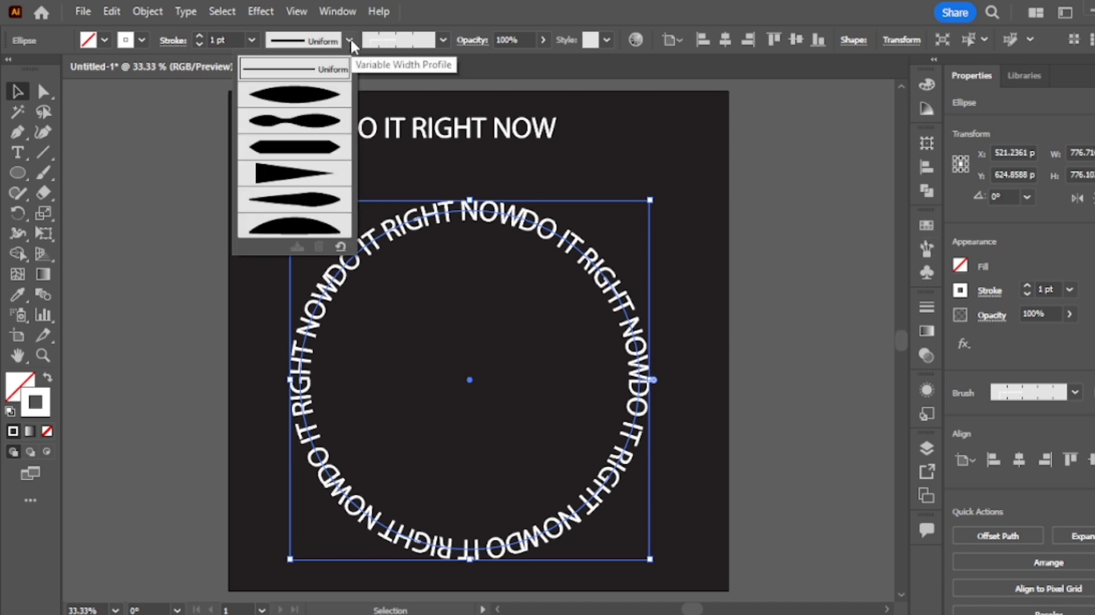
{"action": "left_click", "coordinate": [323, 185]}
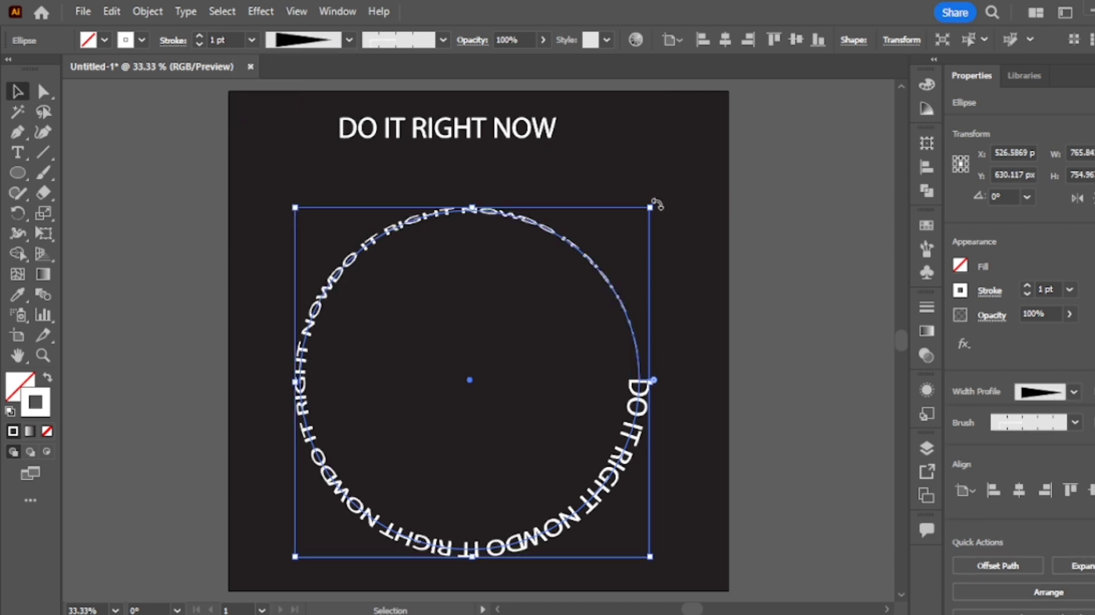
{"action": "left_click_drag", "start_coordinate": [655, 204], "coordinate": [428, 434]}
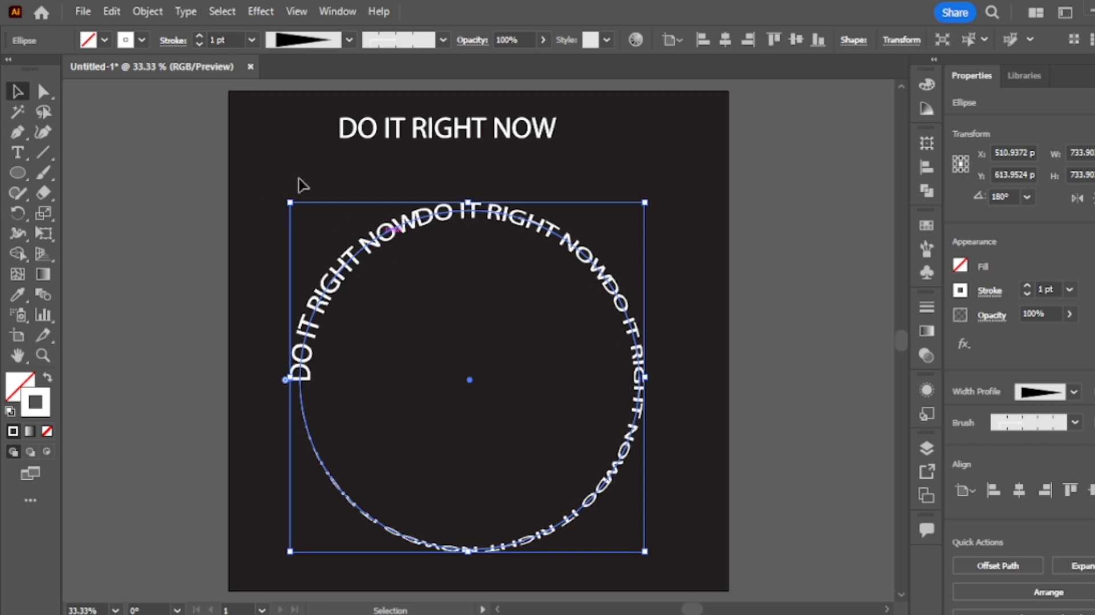
- Add a Transform effect to the circle with horizontal and vertical scale set to 85%
{"action": "left_click", "coordinate": [254, 15]}
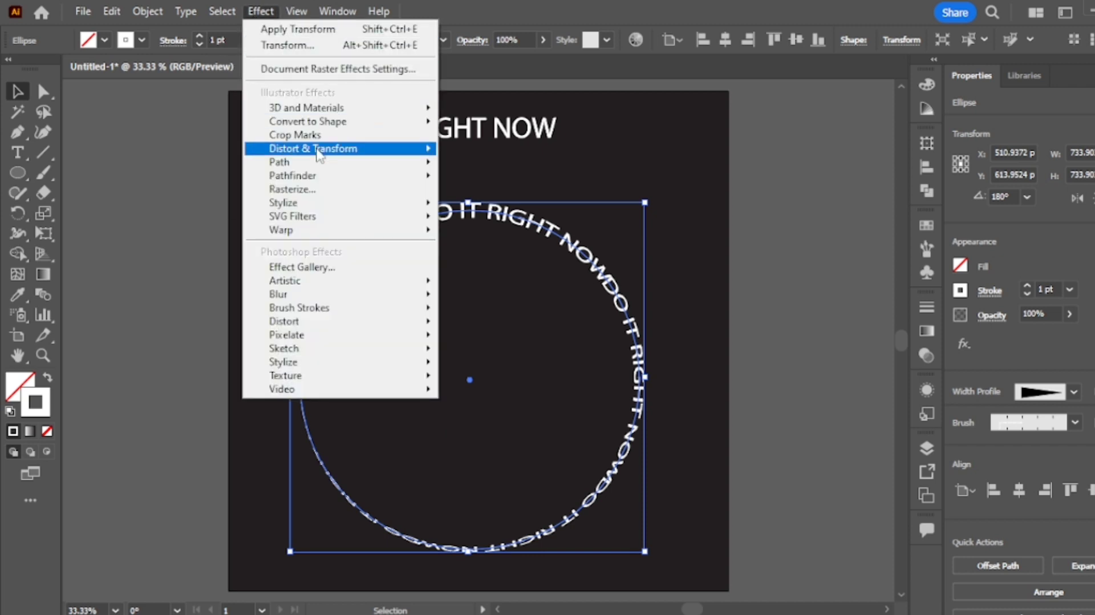
{"action": "mouse_move", "coordinate": [317, 151]}
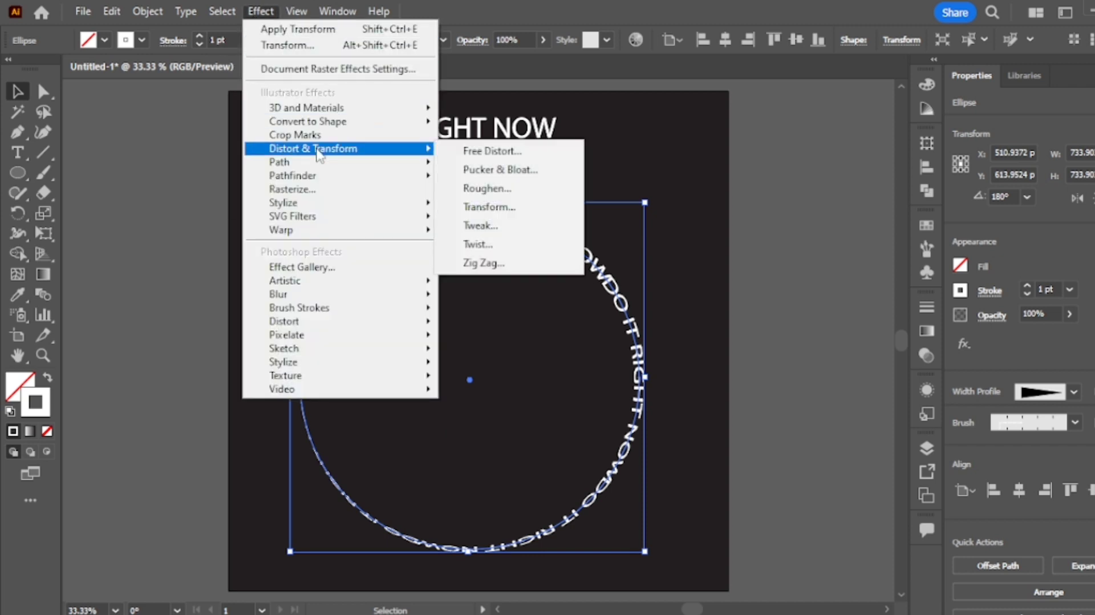
{"action": "left_click", "coordinate": [488, 207]}
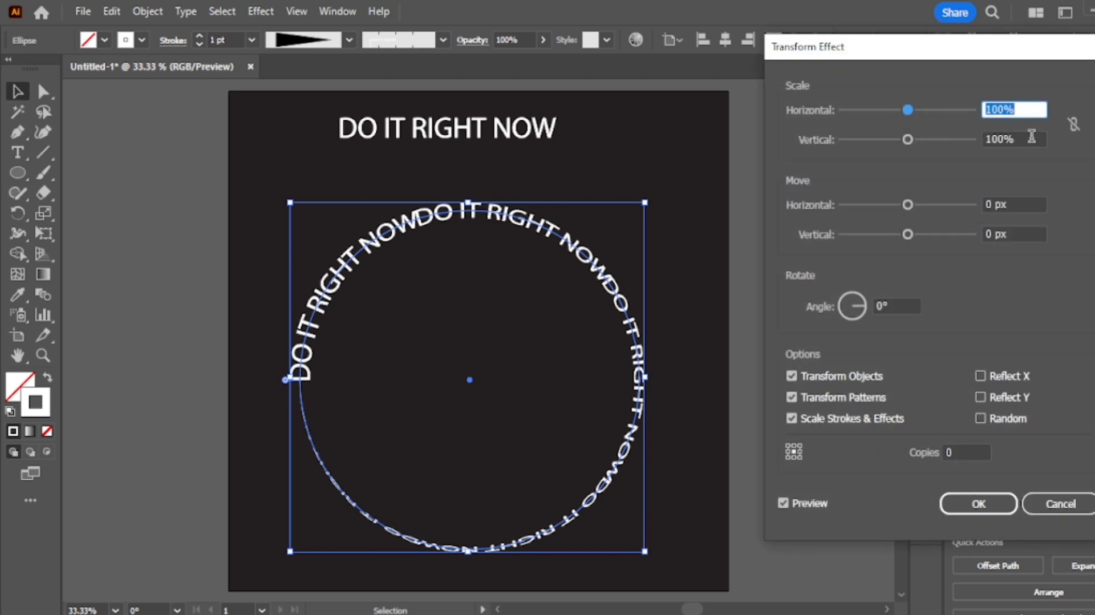
{"action": "type", "text": "85"}
{"action": "key", "text": "Tab"}
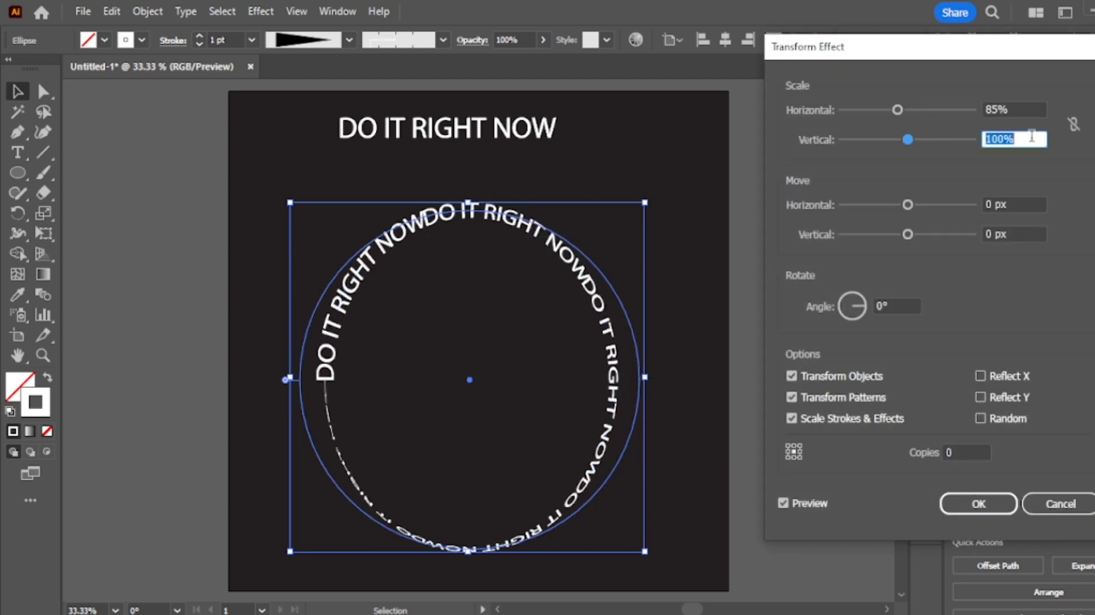
{"action": "type", "text": "85"}
{"action": "key", "text": "Tab"}
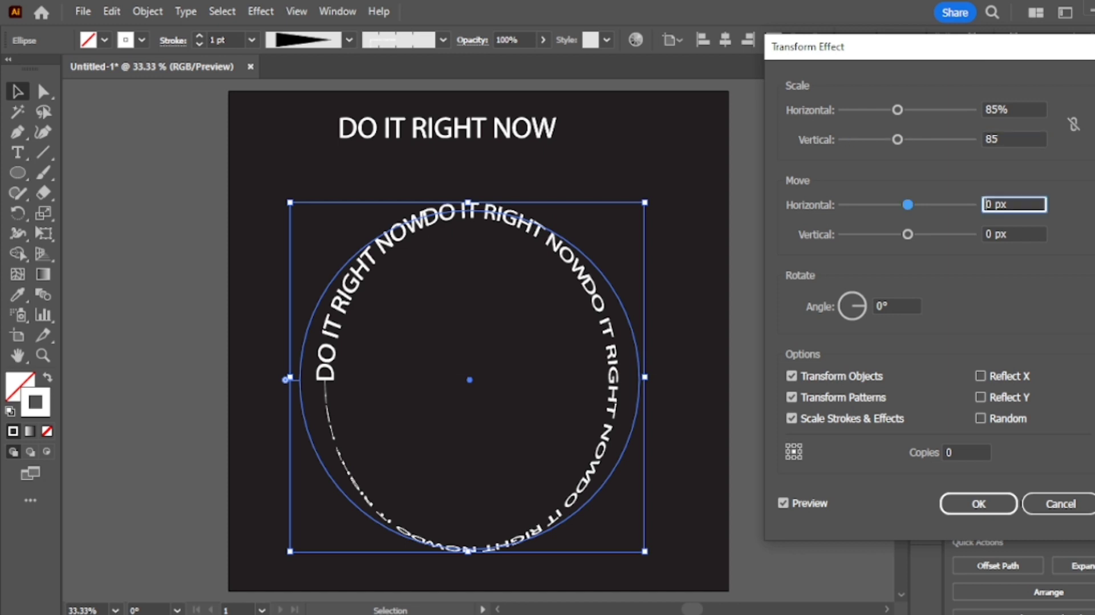
- Set the Transform effect to produce 8 copies of the text circle
{"action": "left_click", "coordinate": [958, 450]}
{"action": "key", "text": "Up"}
{"action": "key", "text": "Up"}
{"action": "key", "text": "Up"}
{"action": "key", "text": "Up"}
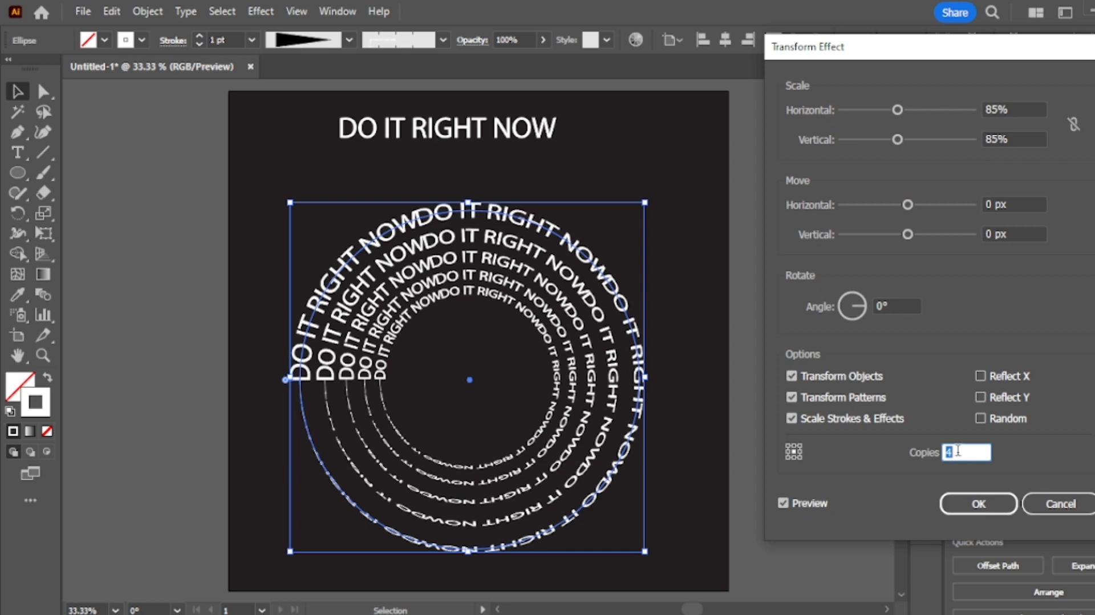
{"action": "key", "text": "Up"}
{"action": "key", "text": "Up"}
{"action": "key", "text": "Up"}
{"action": "key", "text": "Up"}
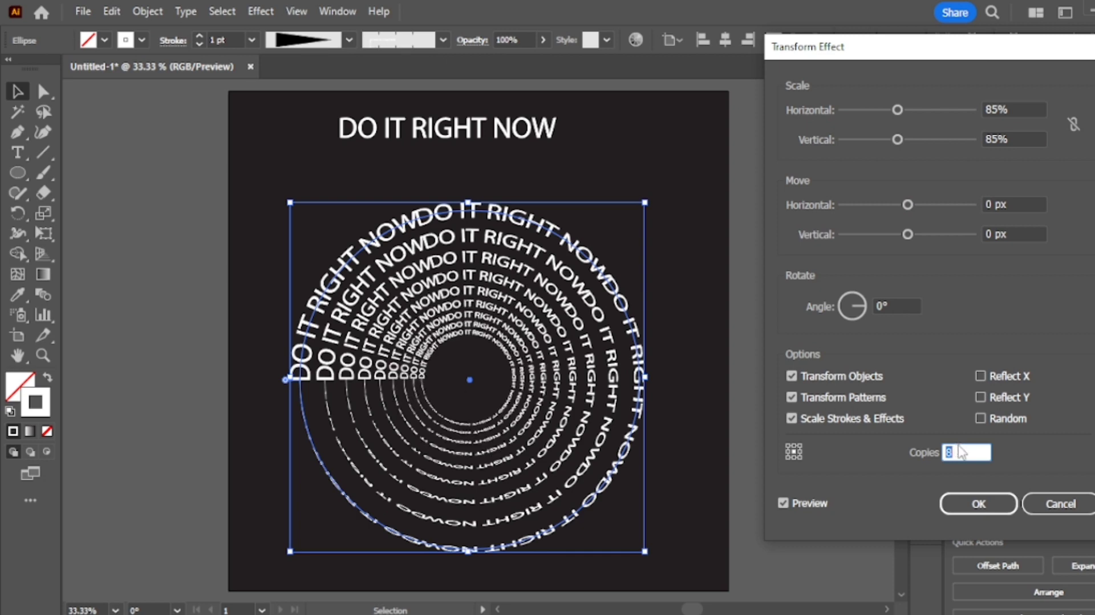
- Set the Transform effect's rotation angle to 21°, apply the effect and deselect the circle
{"action": "left_click", "coordinate": [892, 305]}
{"action": "key", "text": "Up"}
{"action": "key", "text": "Up"}
{"action": "key", "text": "Up"}
{"action": "key", "text": "Up"}
{"action": "key", "text": "Up"}
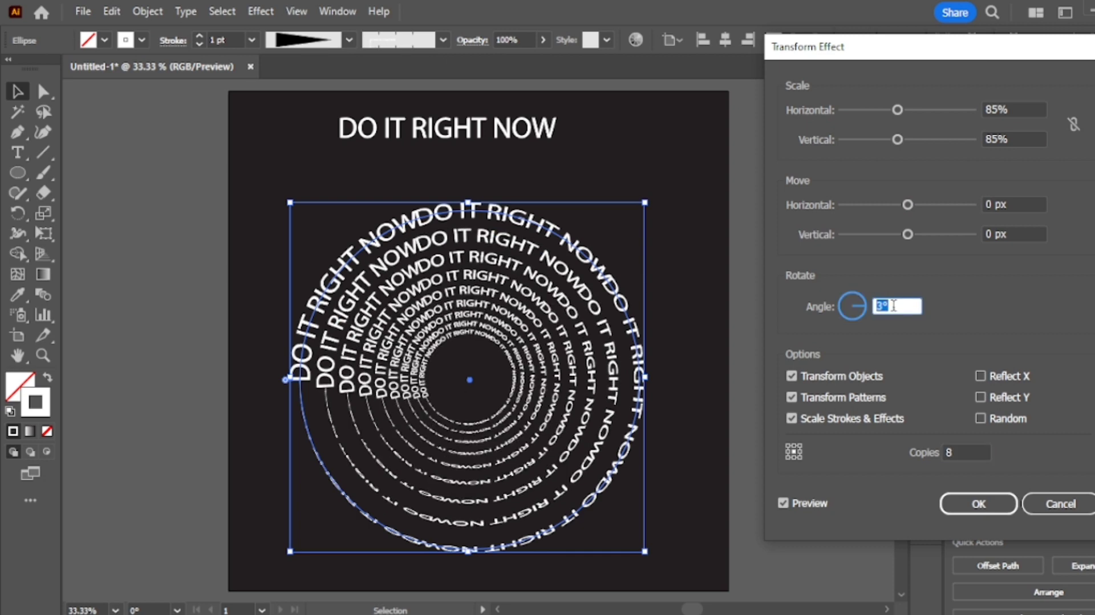
{"action": "key", "text": "Up"}
{"action": "key", "text": "Up"}
{"action": "key", "text": "Up"}
{"action": "key", "text": "Up"}
{"action": "key", "text": "Up"}
{"action": "key", "text": "Up"}
{"action": "key", "text": "Up"}
{"action": "key", "text": "Up"}
{"action": "key", "text": "Up"}
{"action": "key", "text": "Up"}
{"action": "key", "text": "Up"}
{"action": "key", "text": "Up"}
{"action": "key", "text": "Up"}
{"action": "key", "text": "Up"}
{"action": "key", "text": "Up"}
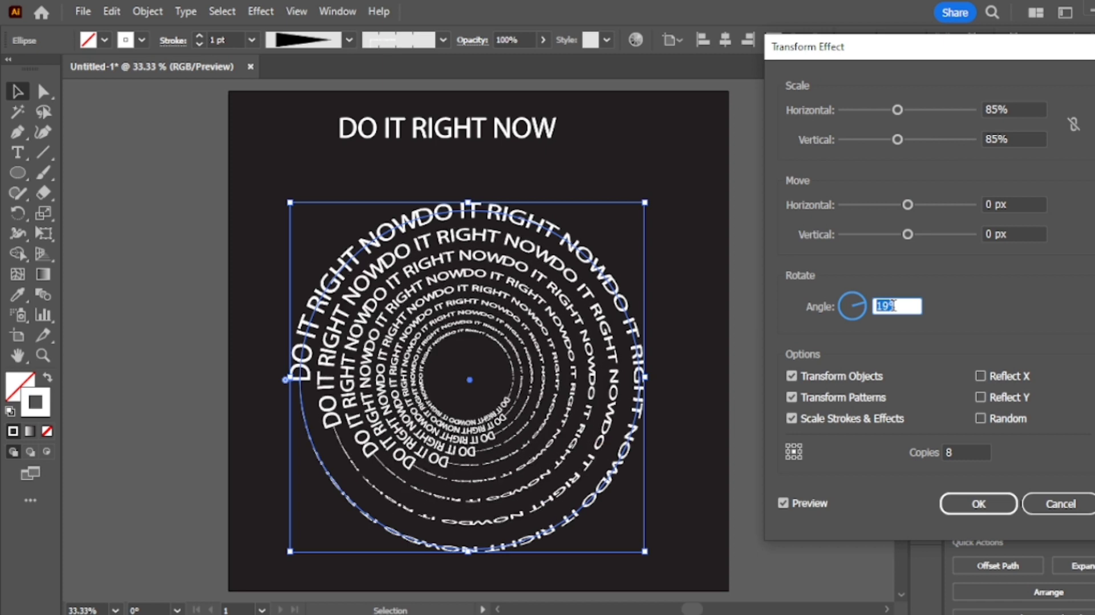
{"action": "key", "text": "Up"}
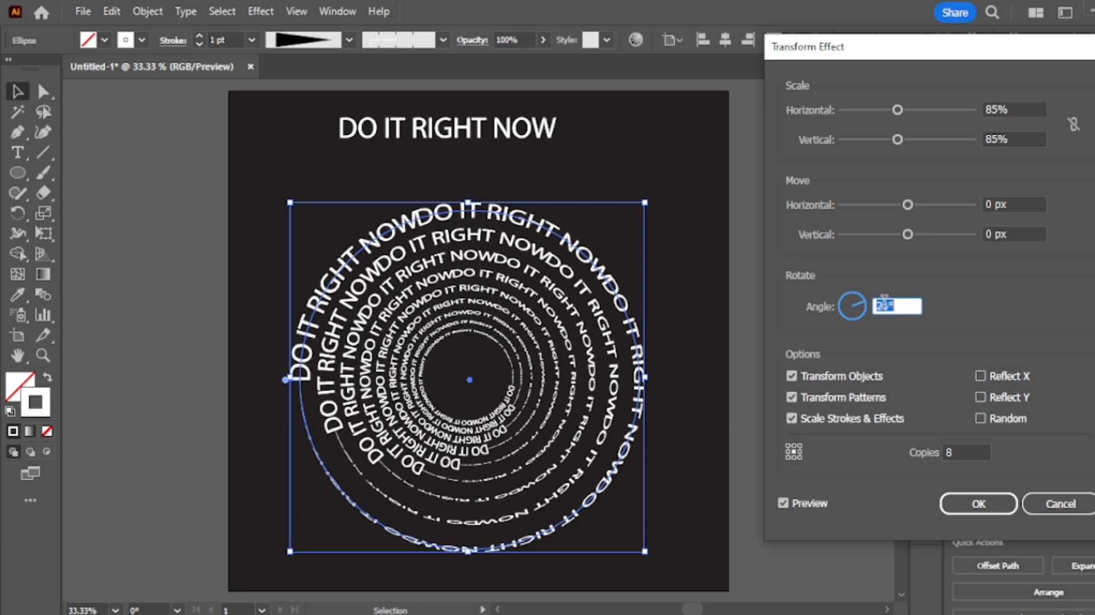
{"action": "left_click", "coordinate": [976, 512]}
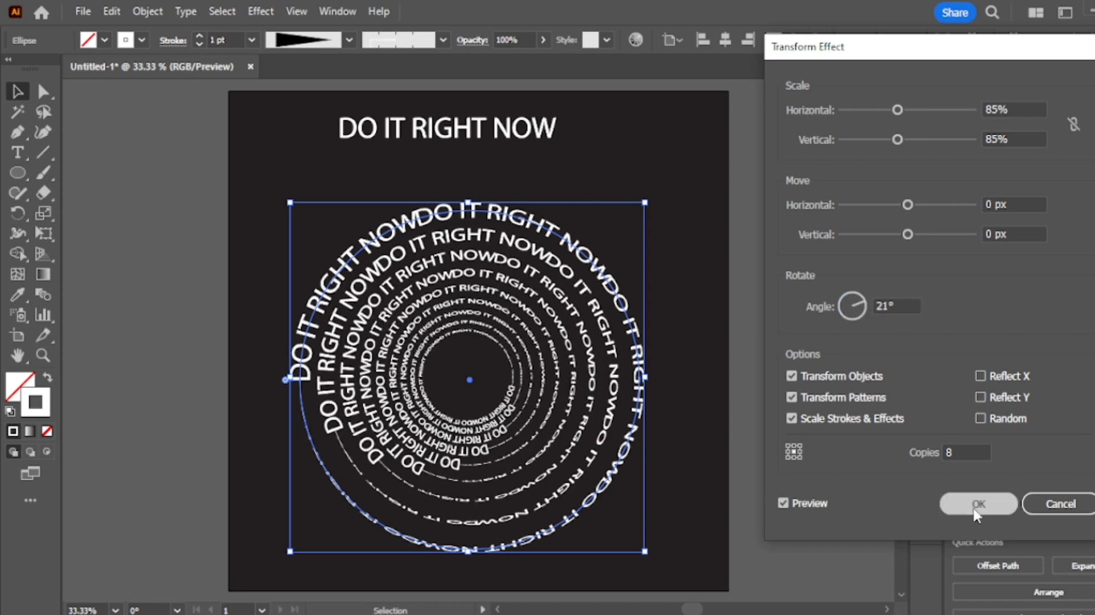
{"action": "left_click", "coordinate": [672, 240]}
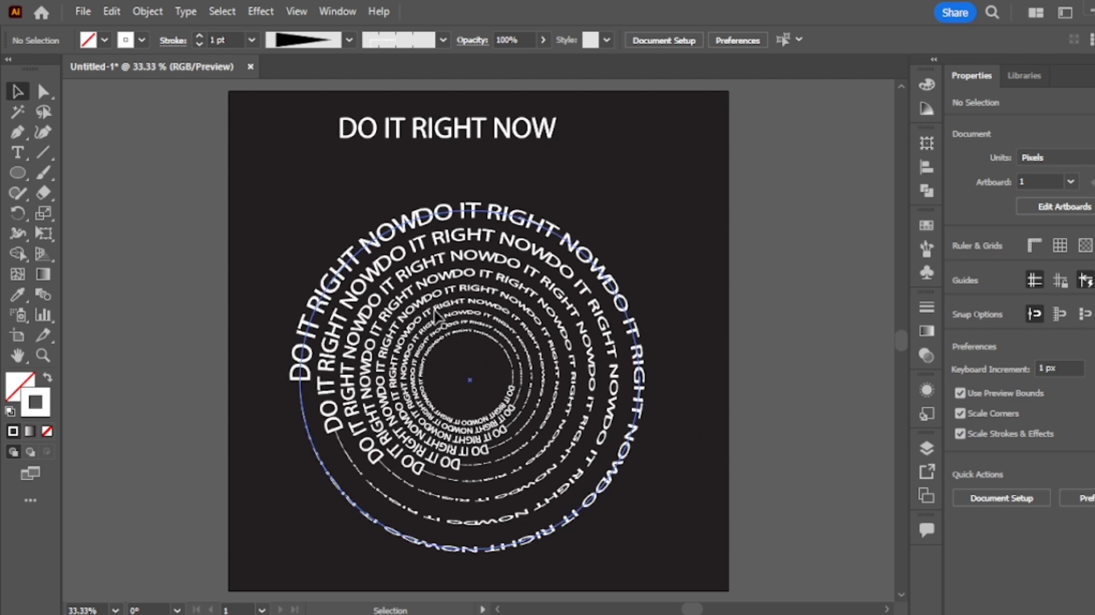
- Expand the appearance of the text circle and ungroup the result into separate rings
{"action": "left_click", "coordinate": [600, 439]}
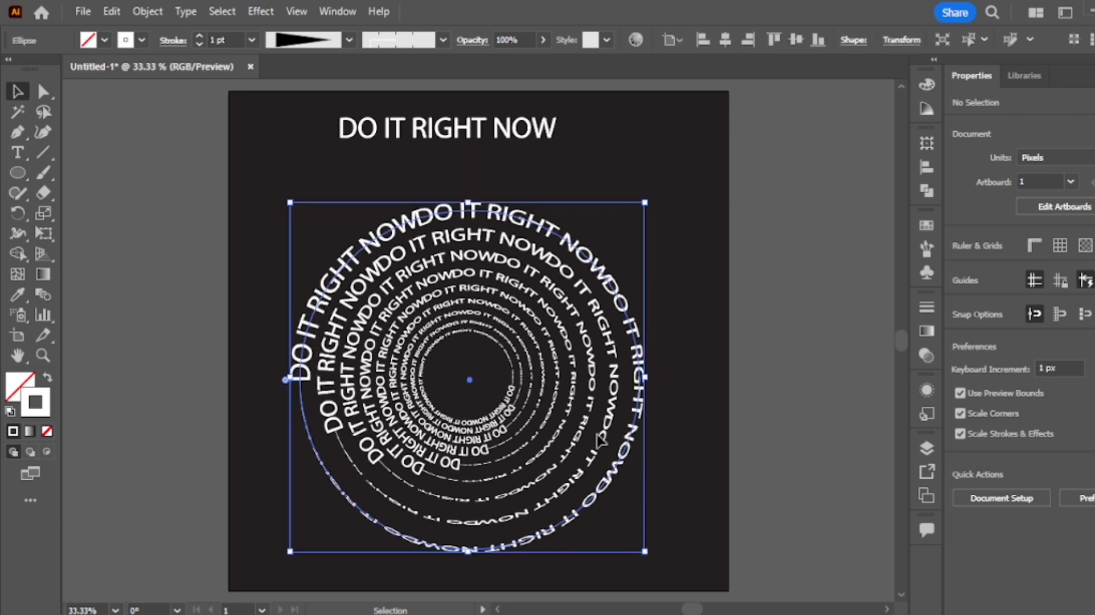
{"action": "left_click", "coordinate": [149, 11]}
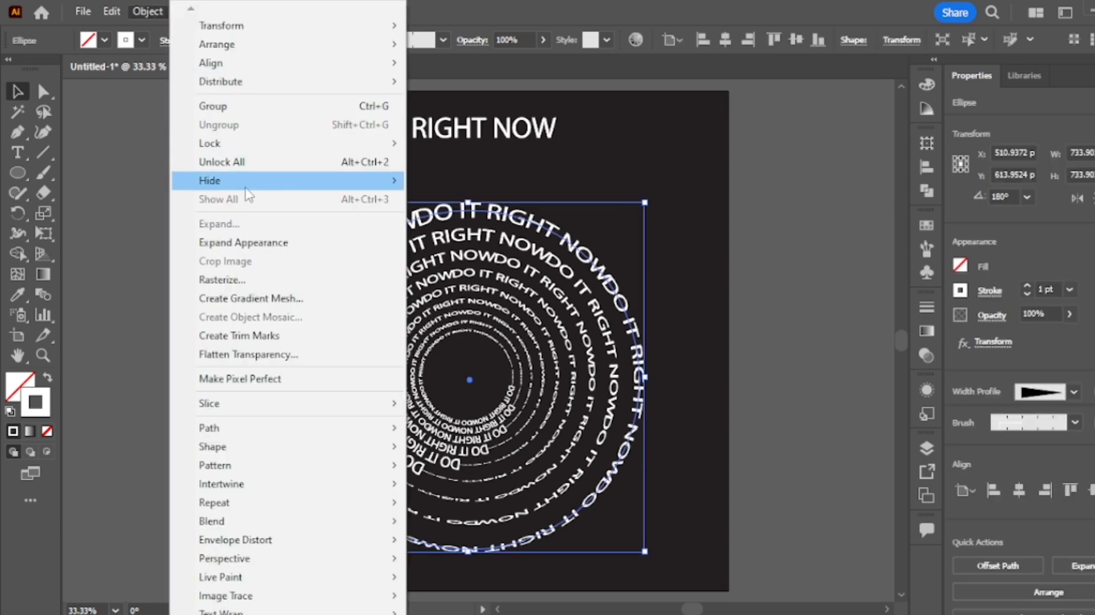
{"action": "left_click", "coordinate": [253, 248]}
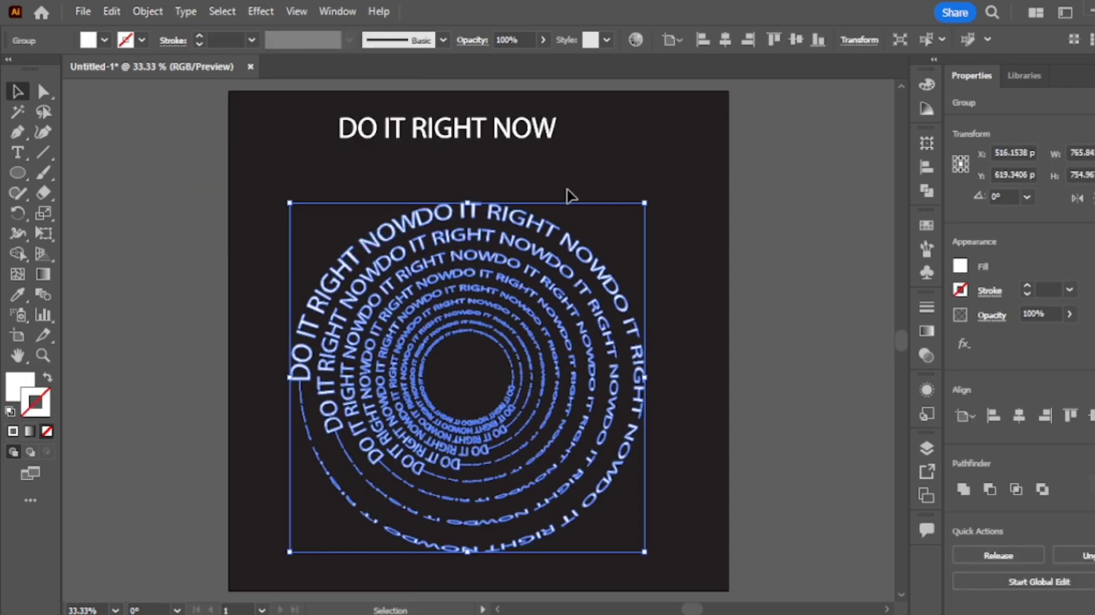
{"action": "right_click", "coordinate": [592, 277]}
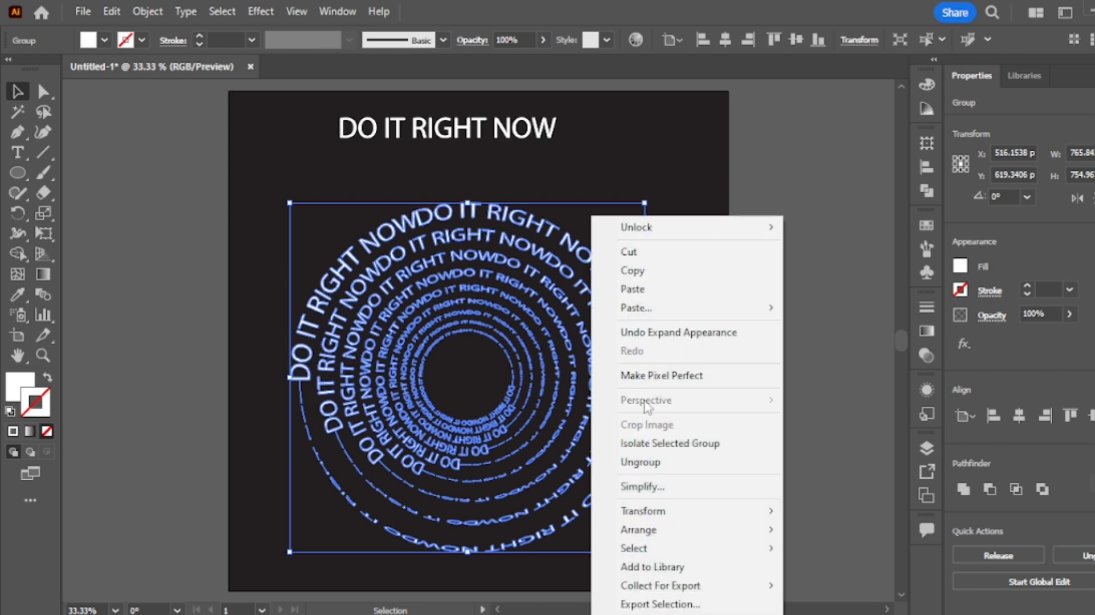
{"action": "left_click", "coordinate": [652, 462]}
{"action": "left_click", "coordinate": [703, 220]}
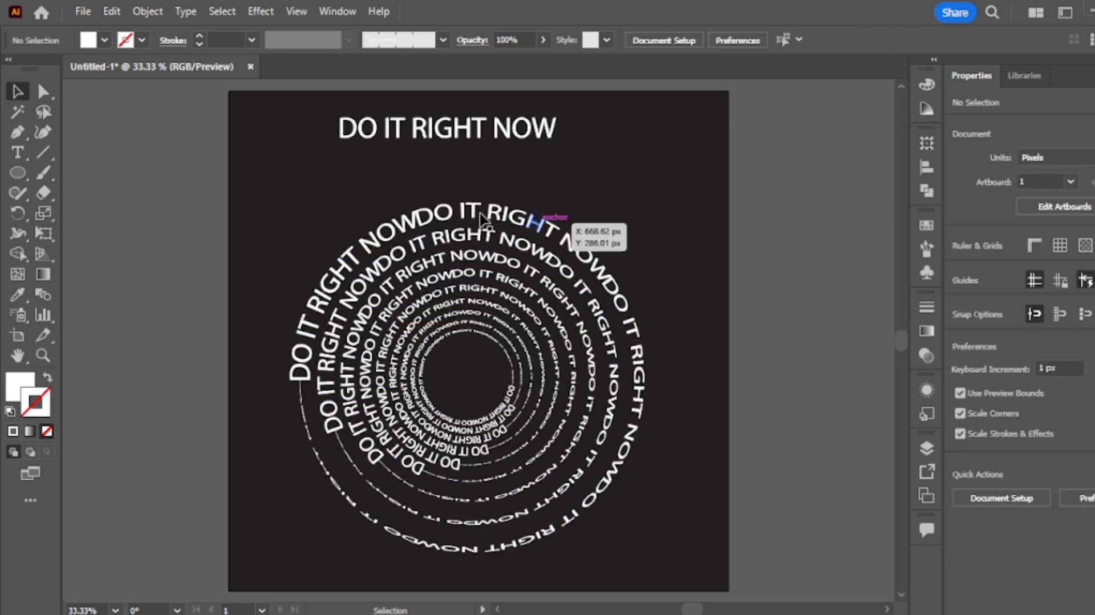
- Fill every other text ring, starting with the outermost, with cyan 10EEF9
{"action": "left_click", "coordinate": [441, 218]}
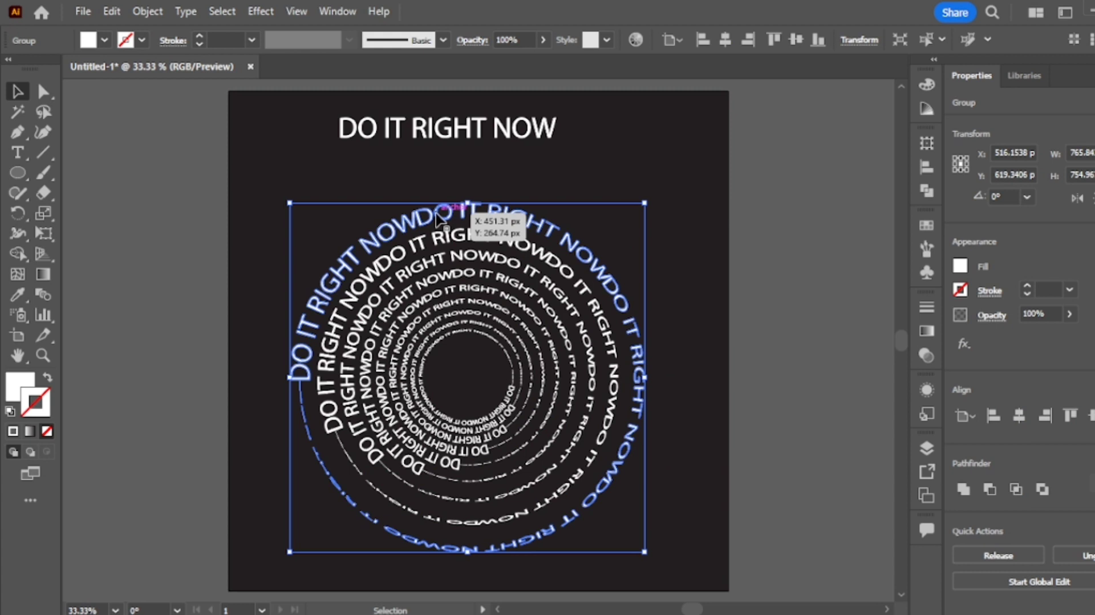
{"action": "left_click", "coordinate": [440, 262], "text": "shift"}
{"action": "left_click", "coordinate": [460, 291], "text": "shift"}
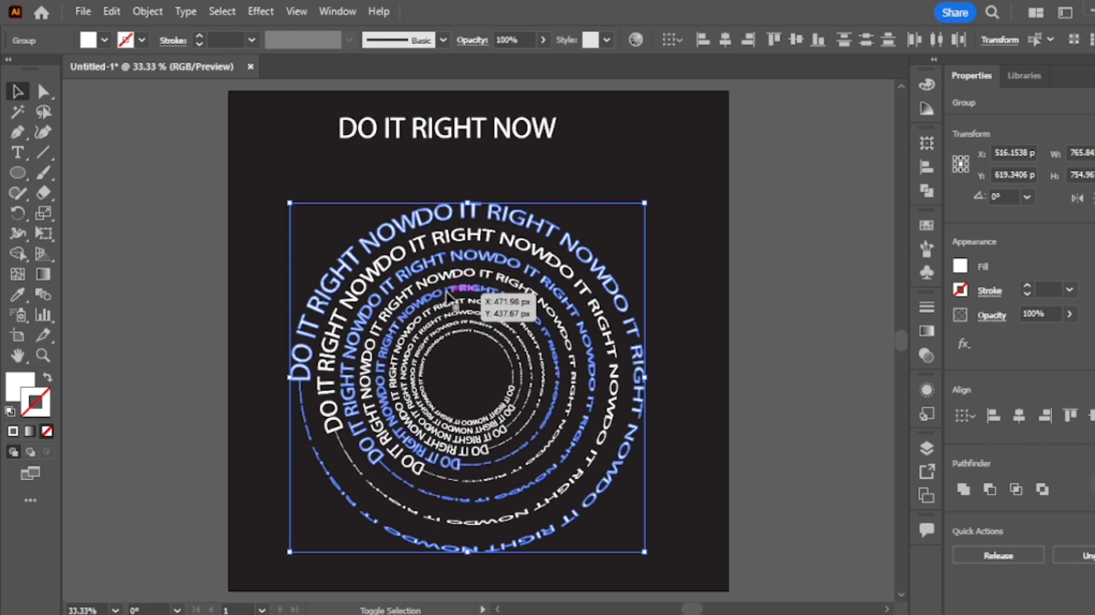
{"action": "left_click", "coordinate": [462, 324], "text": "shift"}
{"action": "double_click", "coordinate": [19, 386]}
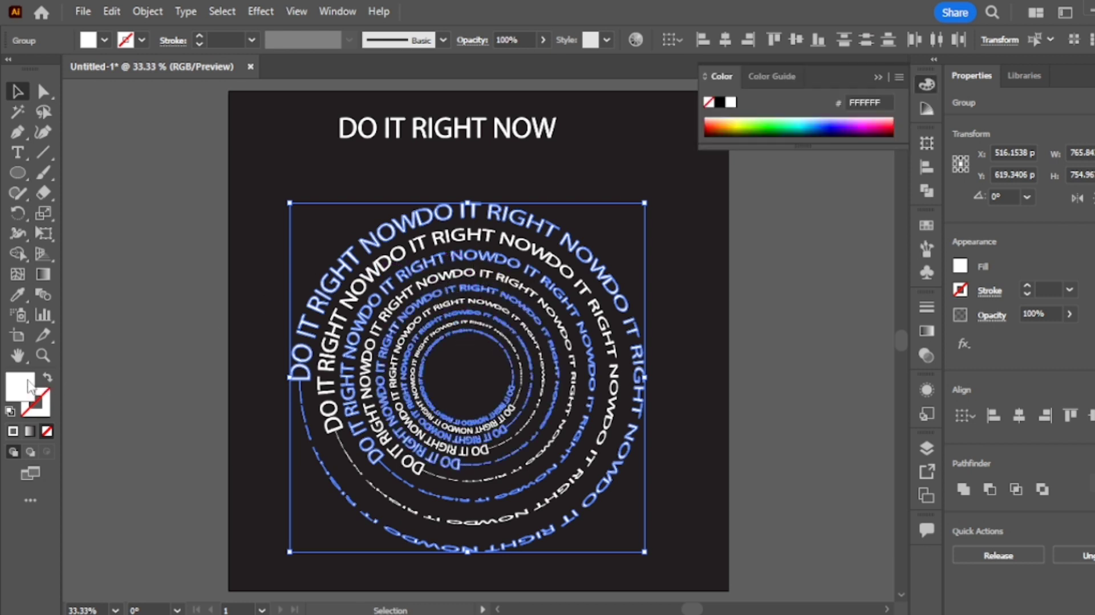
{"action": "mouse_move", "coordinate": [739, 245]}
{"action": "left_mouse_down"}
{"action": "mouse_move", "coordinate": [806, 220]}
{"action": "mouse_move", "coordinate": [835, 180]}
{"action": "left_mouse_up"}
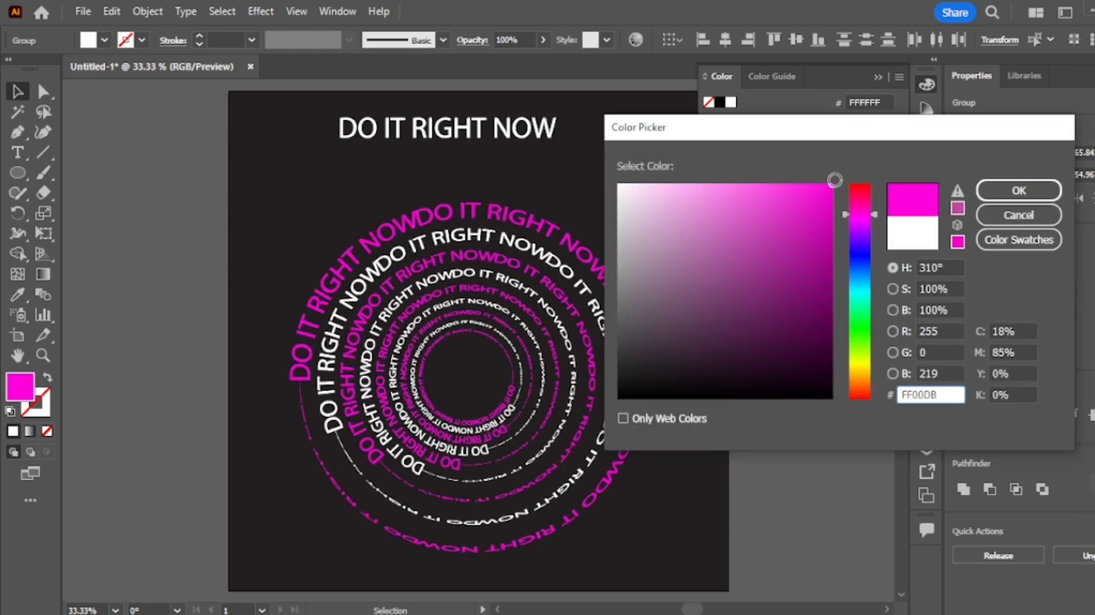
{"action": "left_click", "coordinate": [856, 215]}
{"action": "left_click_drag", "start_coordinate": [813, 215], "coordinate": [818, 187]}
{"action": "mouse_move", "coordinate": [855, 226]}
{"action": "left_mouse_down"}
{"action": "mouse_move", "coordinate": [856, 214]}
{"action": "mouse_move", "coordinate": [861, 295]}
{"action": "left_mouse_up"}
{"action": "left_click", "coordinate": [814, 191]}
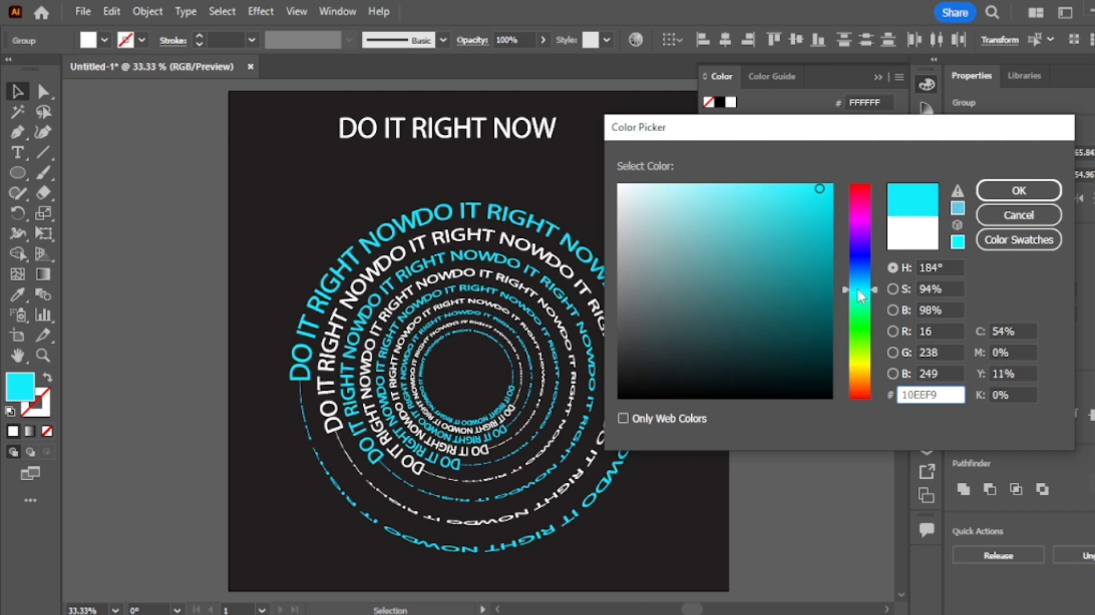
{"action": "left_click", "coordinate": [998, 191]}
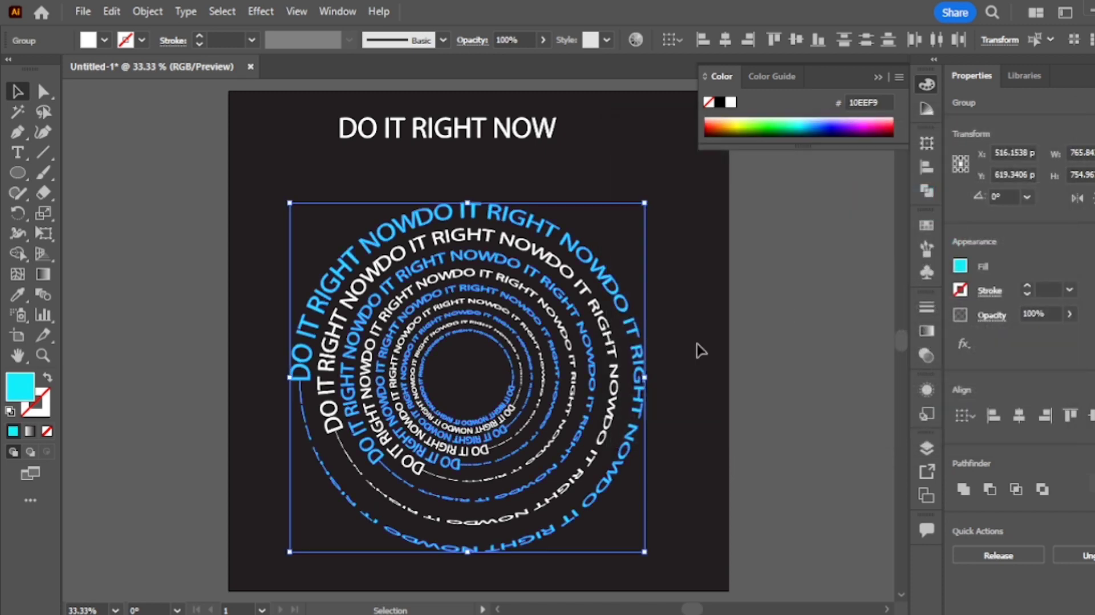
- Free-distort all the rings together by pulling their lower-right corner upward and slightly outward, making the design about 820 × 655 px
{"action": "left_click_drag", "start_coordinate": [273, 201], "coordinate": [687, 545]}
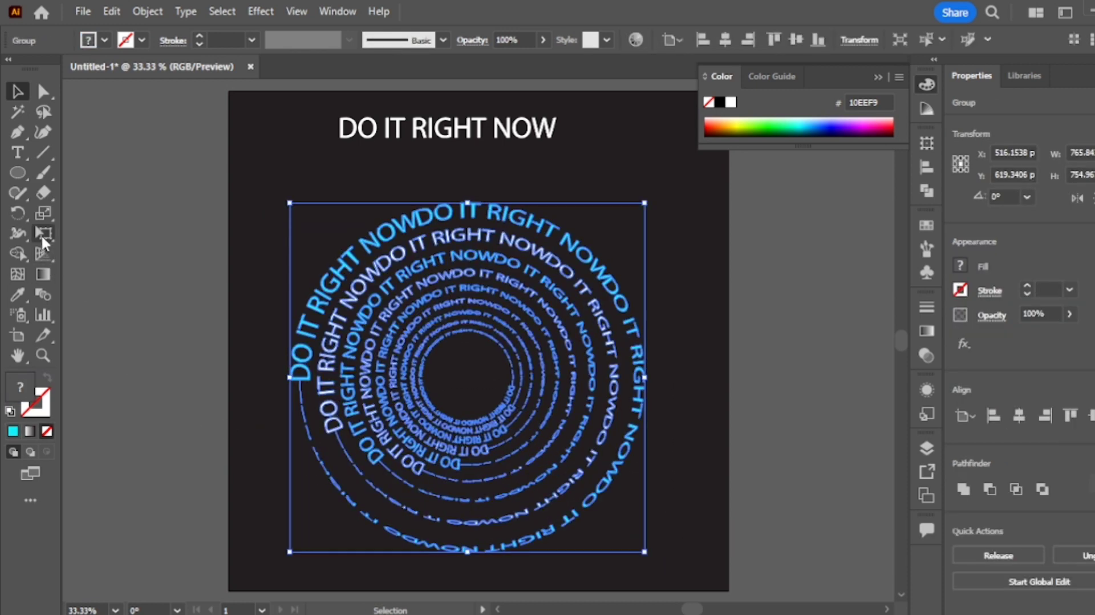
{"action": "left_click", "coordinate": [43, 238]}
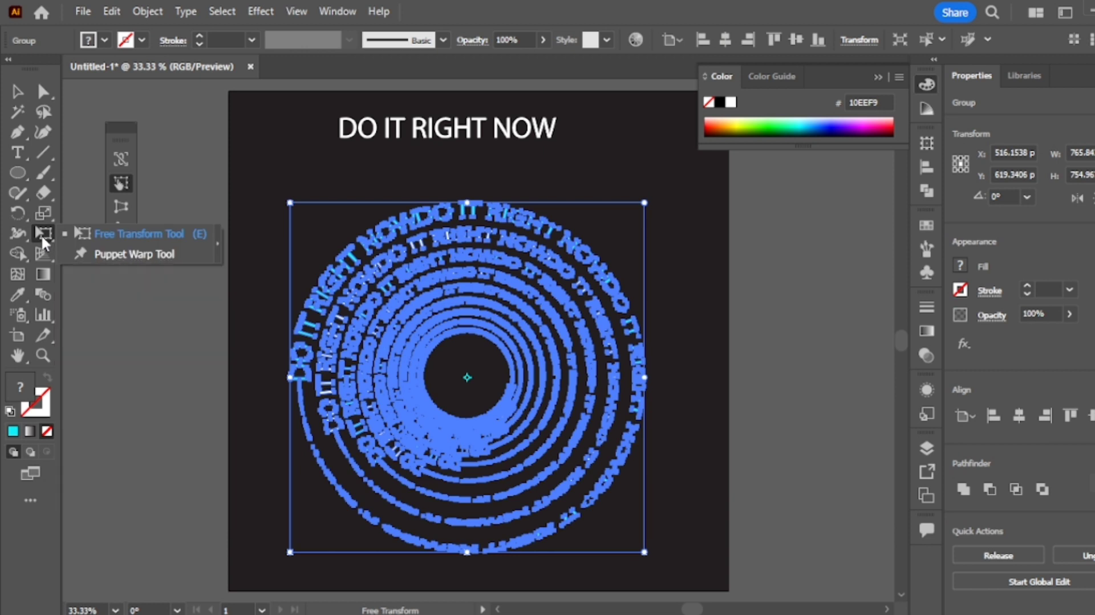
{"action": "left_click", "coordinate": [113, 234]}
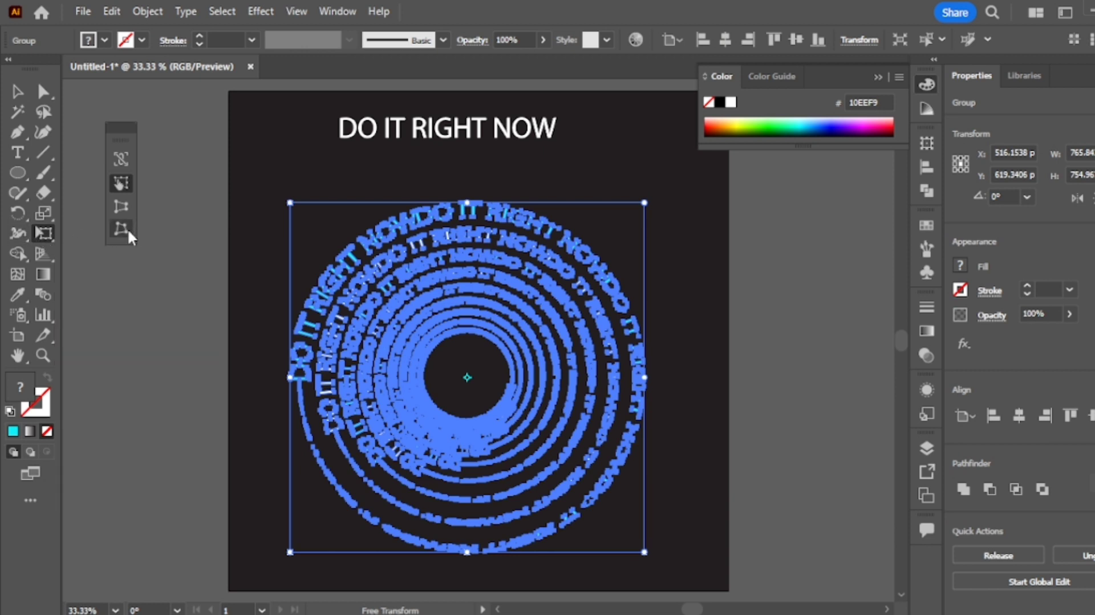
{"action": "left_click", "coordinate": [128, 231]}
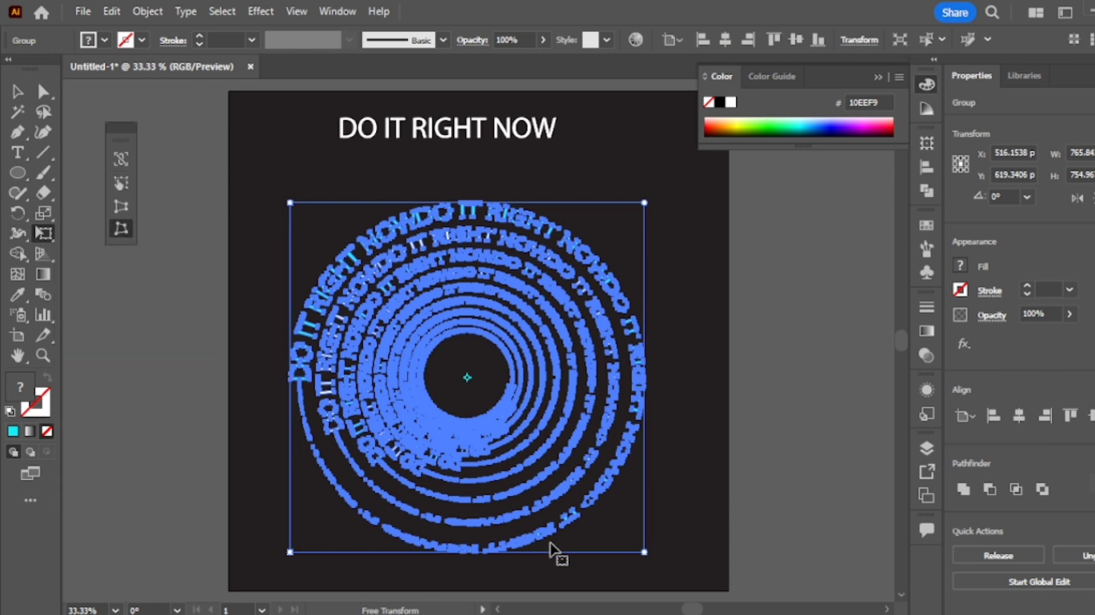
{"action": "left_click_drag", "start_coordinate": [650, 550], "coordinate": [679, 463]}
{"action": "left_click_drag", "start_coordinate": [688, 465], "coordinate": [693, 464]}
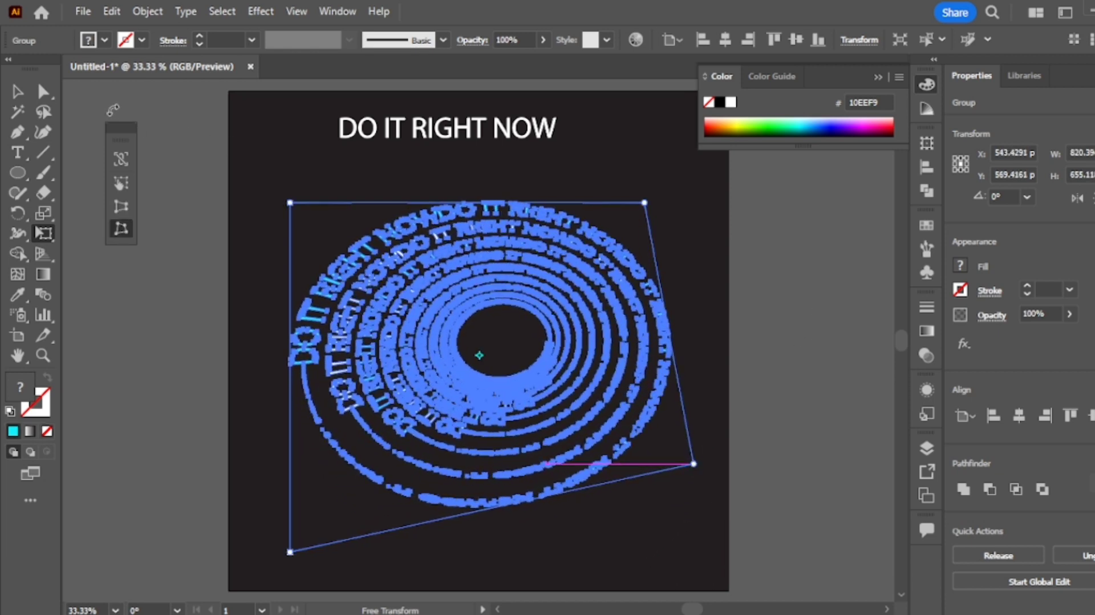
{"action": "left_click", "coordinate": [19, 91]}
{"action": "left_click", "coordinate": [204, 122]}
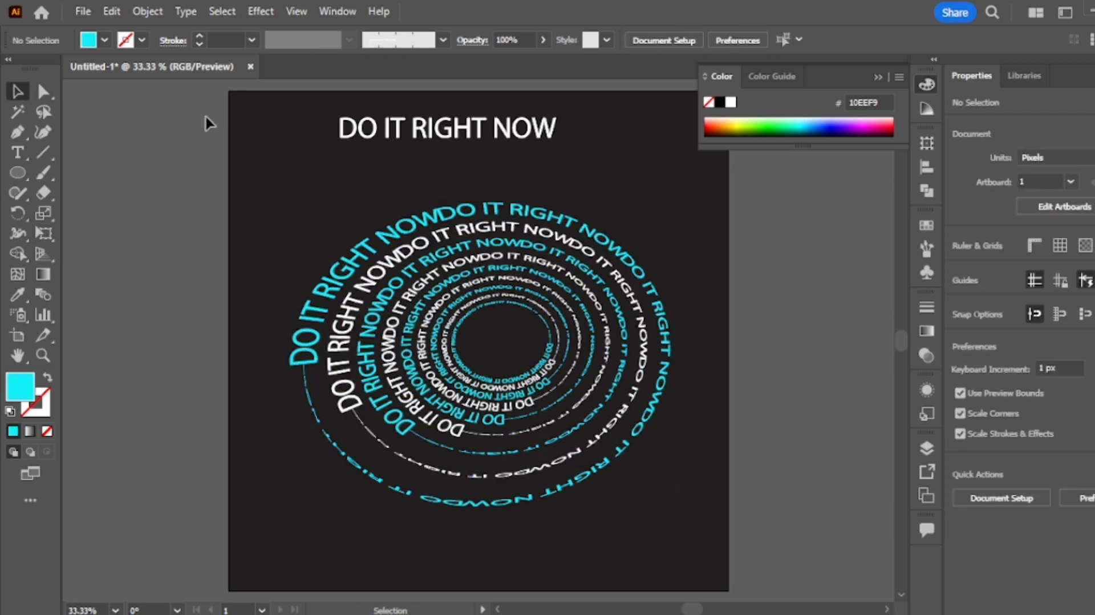
- Collapse the Color panel and delete the straight "DO IT RIGHT NOW" text above the rings
{"action": "left_click", "coordinate": [878, 76]}
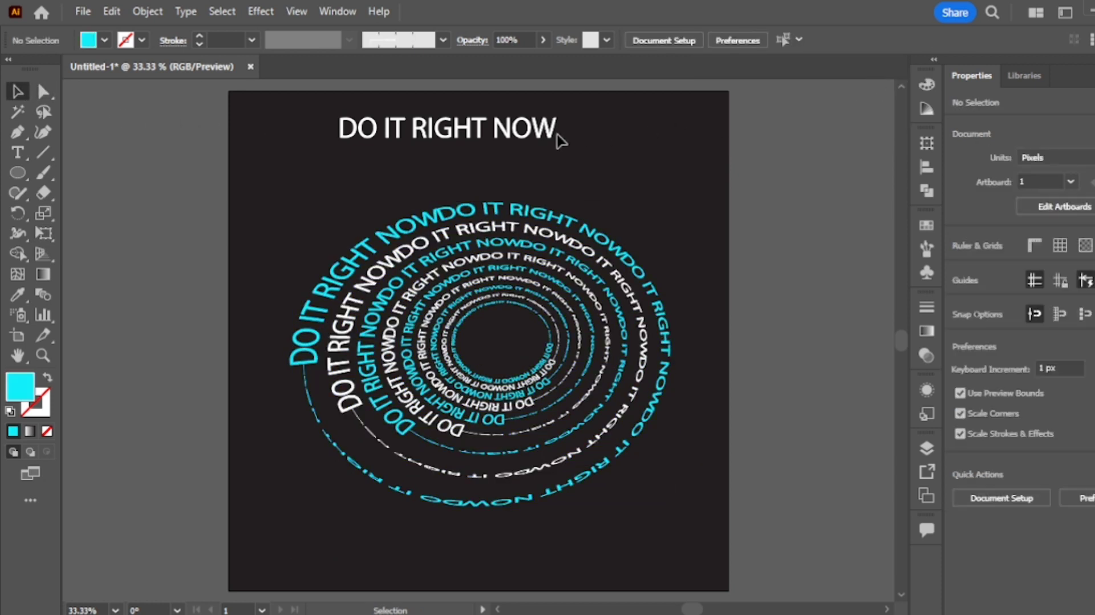
{"action": "left_click", "coordinate": [391, 263]}
{"action": "left_click", "coordinate": [225, 184]}
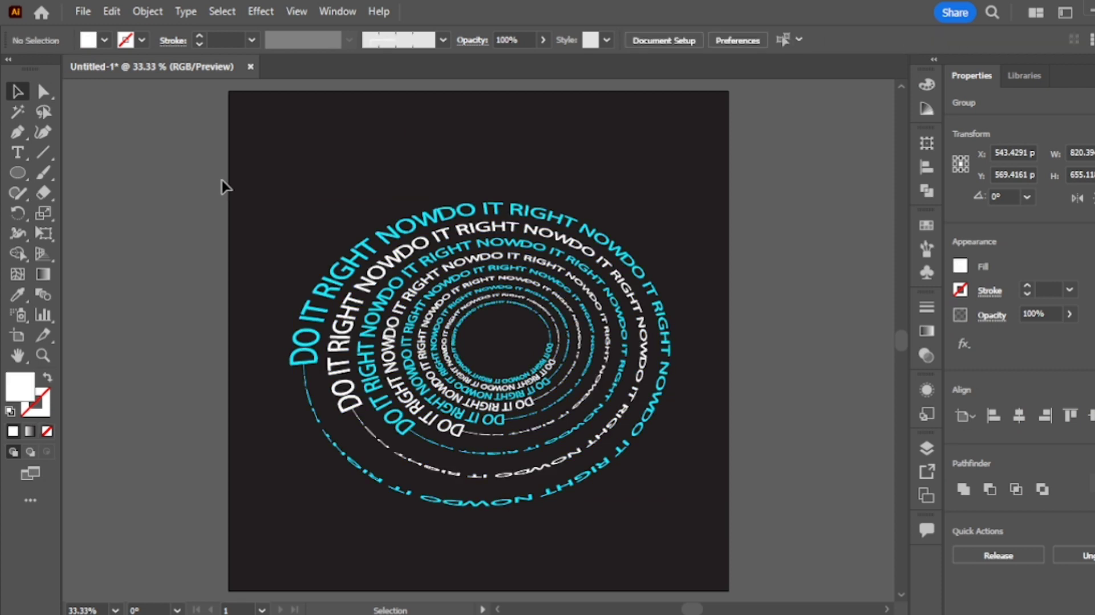